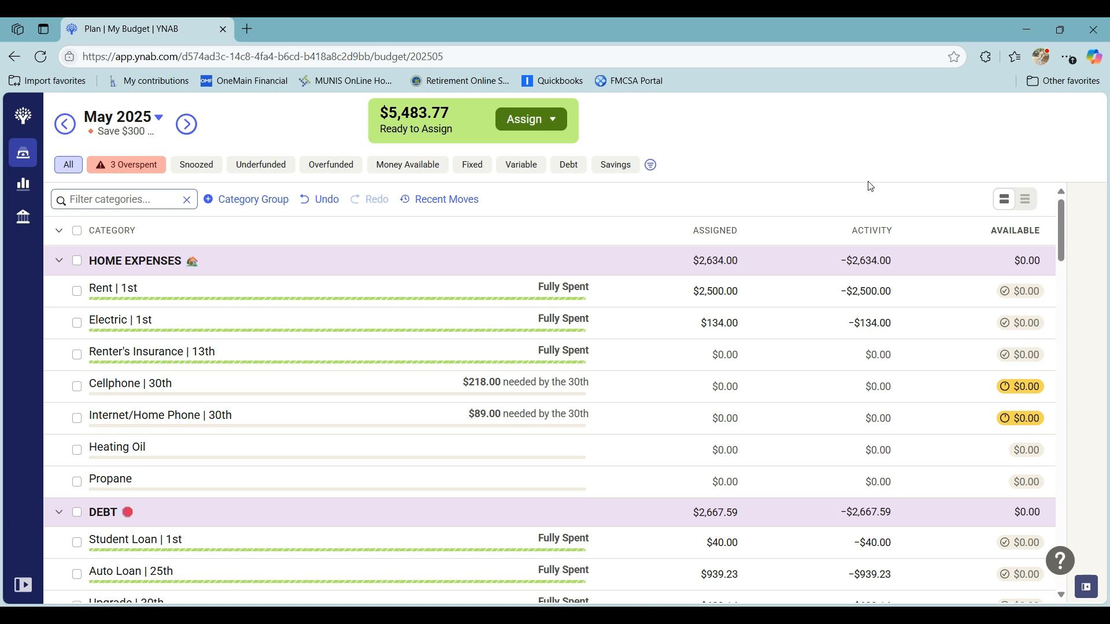
# - Show only the overspent categories and review the May 2025 activity transactions of the Spending category
pyautogui.click(114, 173)
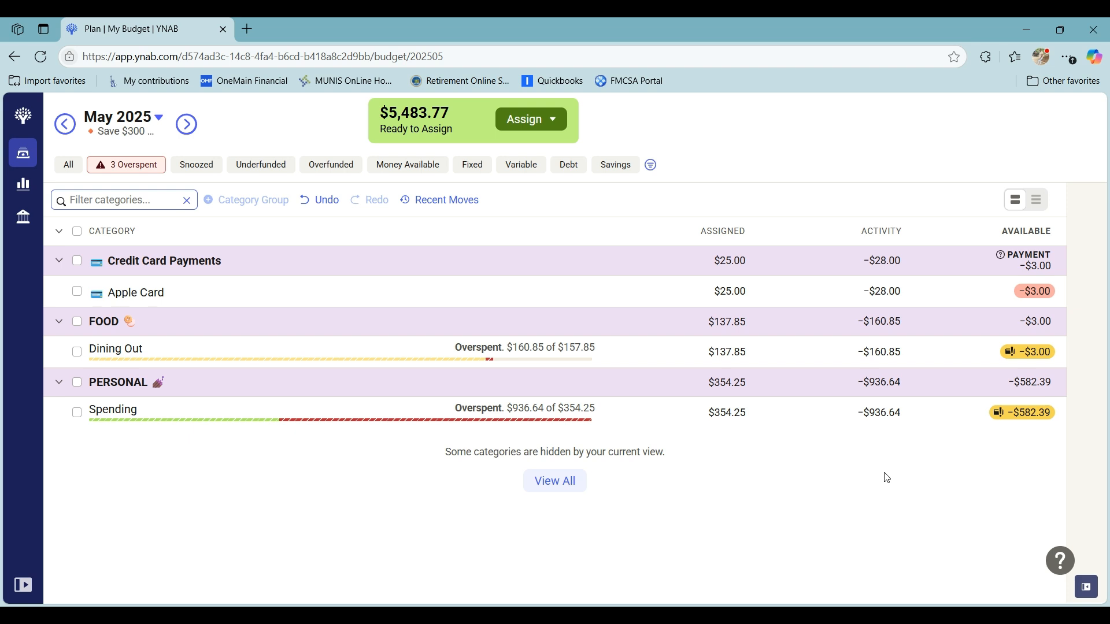
pyautogui.click(878, 414)
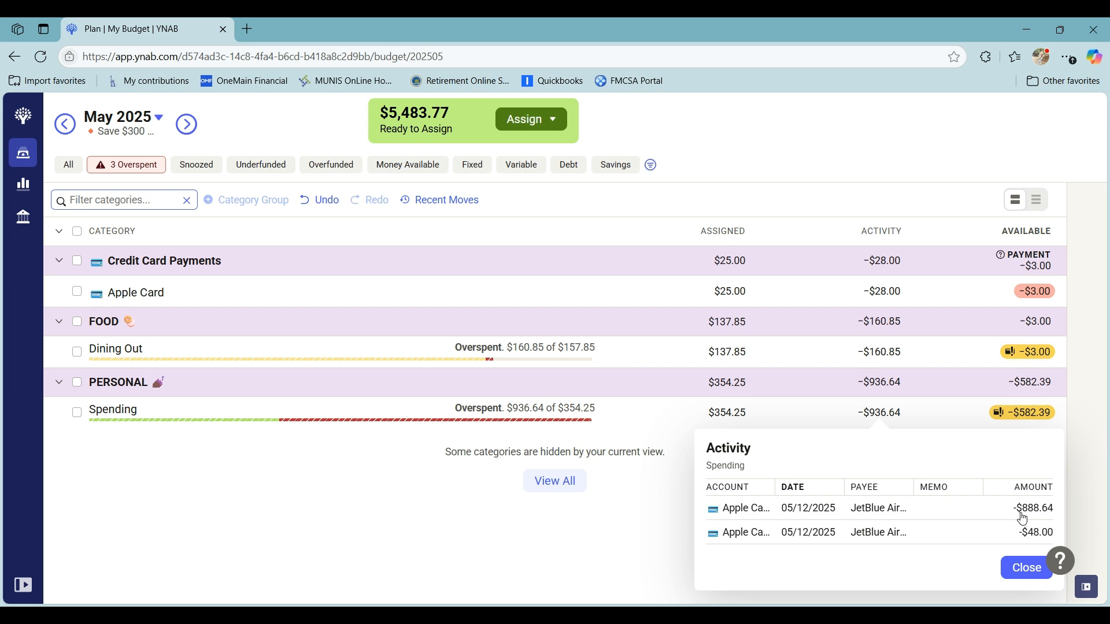
pyautogui.click(1025, 566)
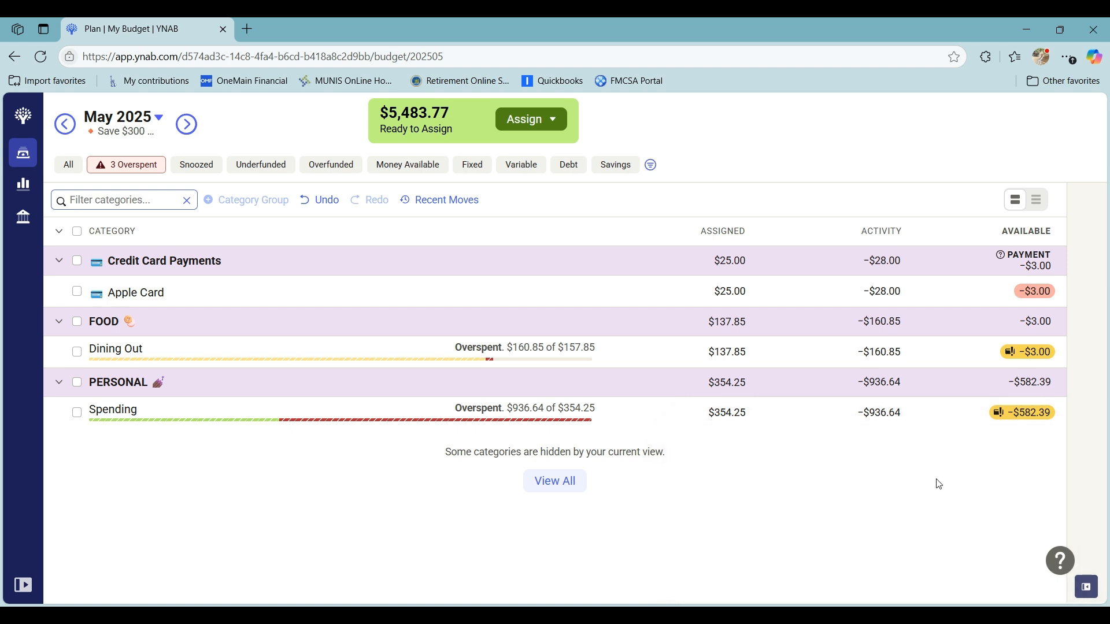
# - Cover the overspending in the Spending category with money from Inflow: Ready to Assign
pyautogui.moveTo(759, 434)
pyautogui.click(1022, 425)
pyautogui.click(948, 476)
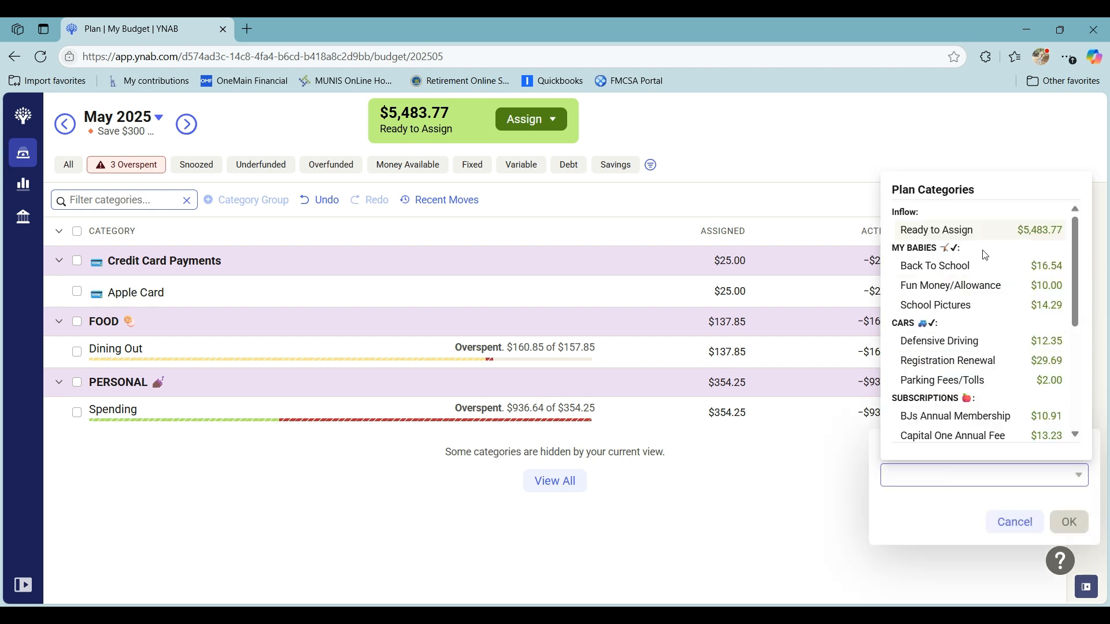
pyautogui.click(1000, 233)
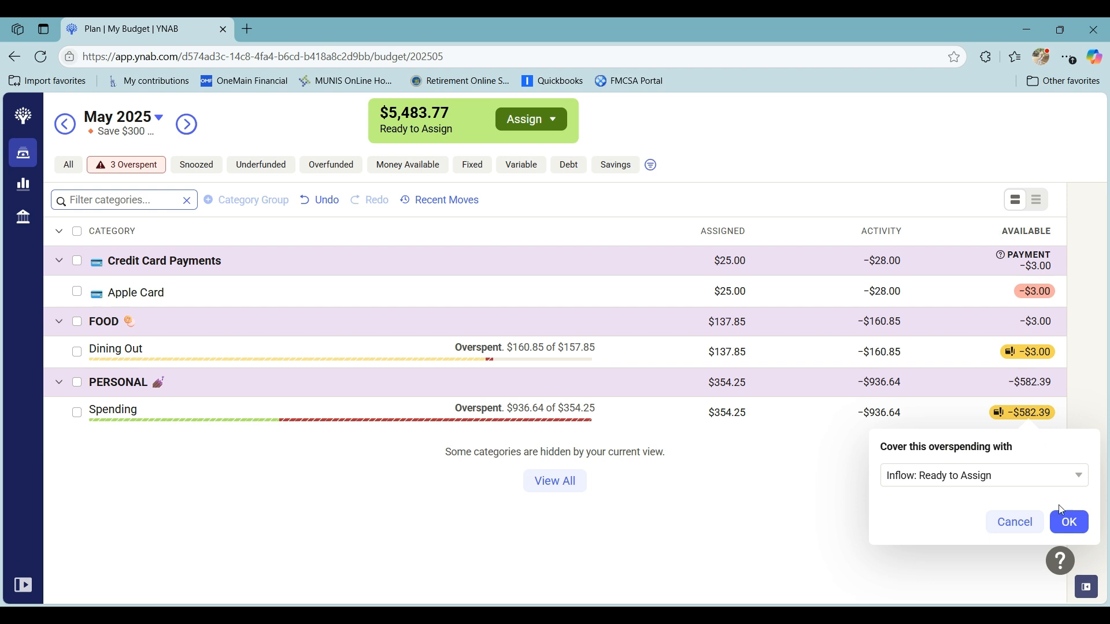
pyautogui.click(1068, 522)
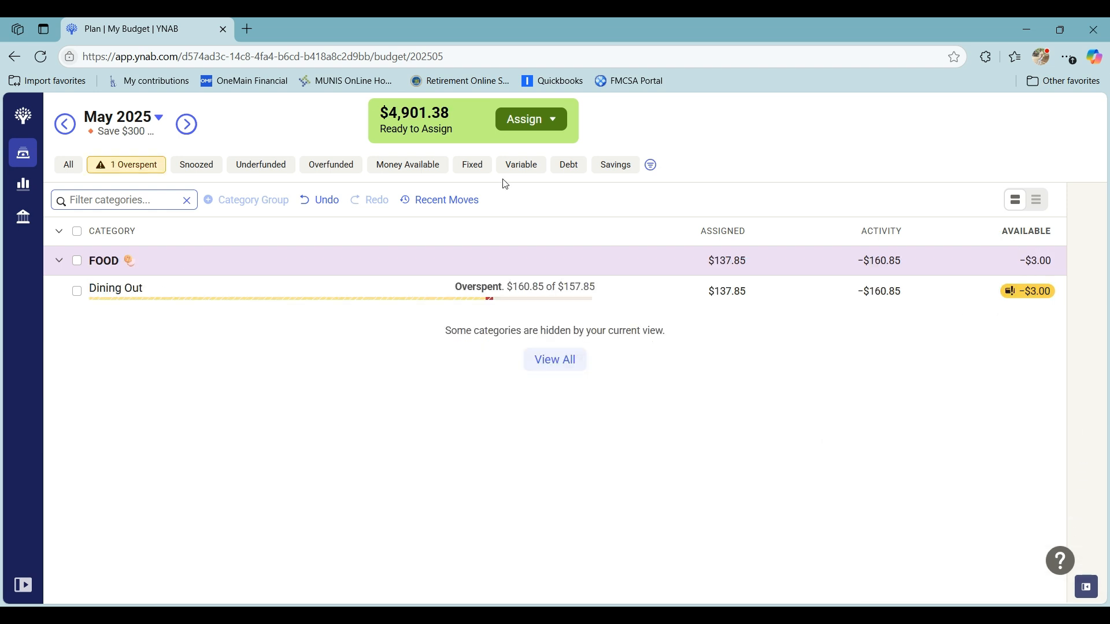
# - Cover the overspending in the Dining Out category with Inflow: Ready to Assign
pyautogui.click(1038, 296)
pyautogui.click(959, 363)
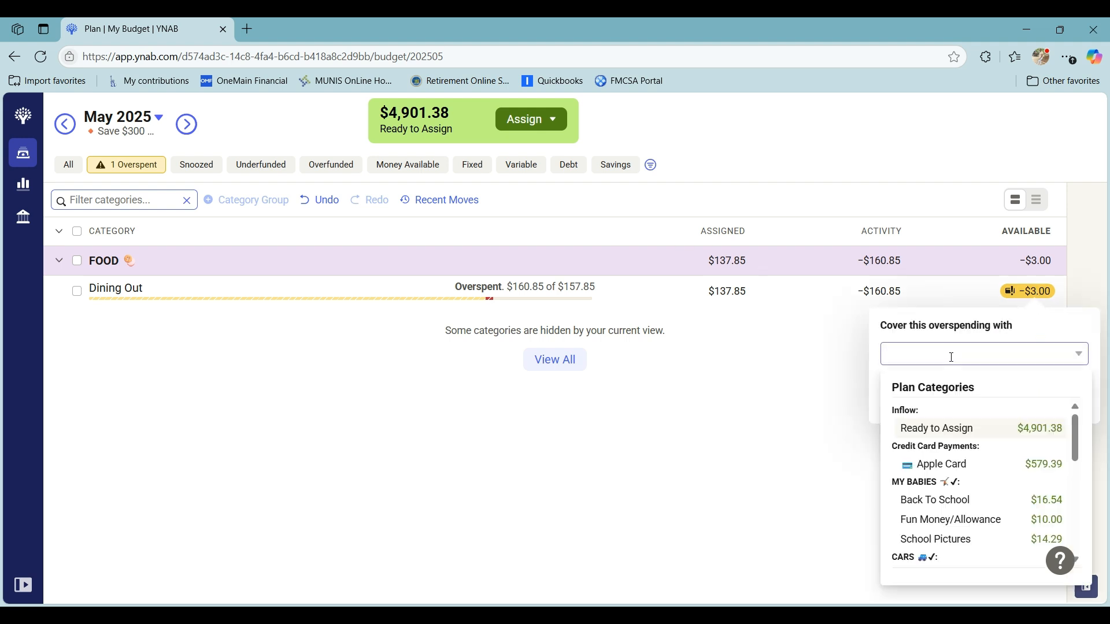
pyautogui.click(983, 435)
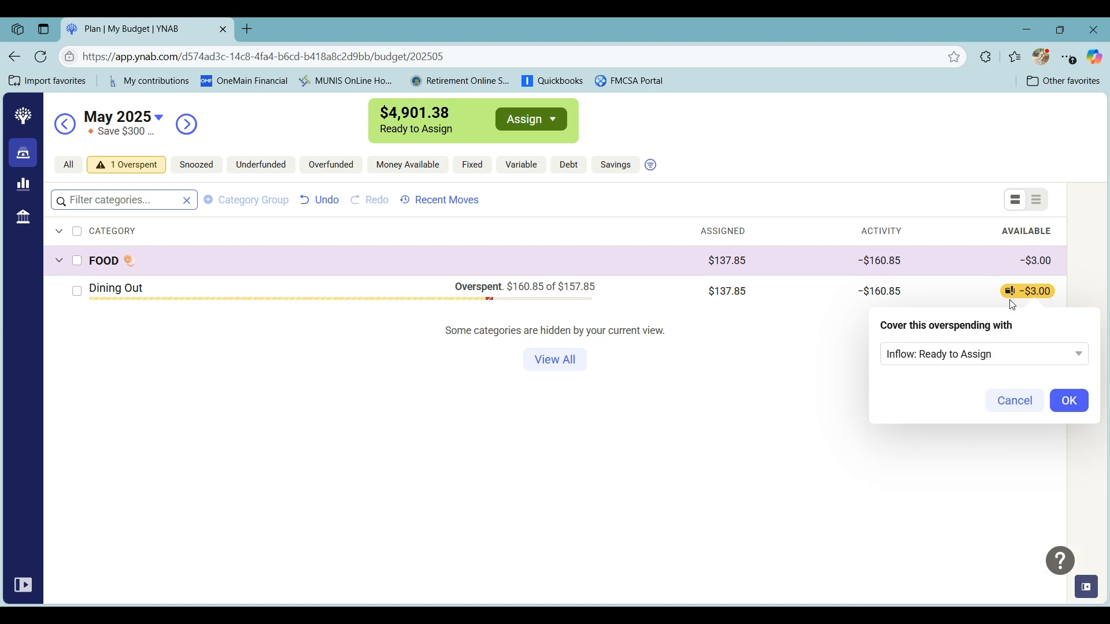
pyautogui.click(1068, 401)
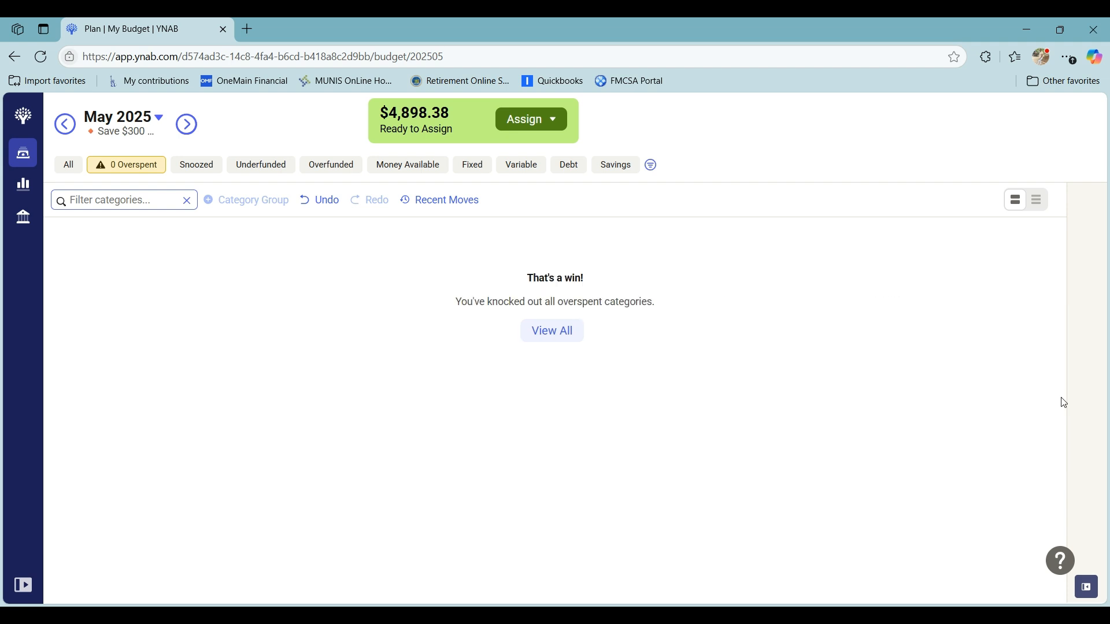
# - Switch the plan to the Fixed view and assign $217.84 to the Cellphone category
pyautogui.click(69, 168)
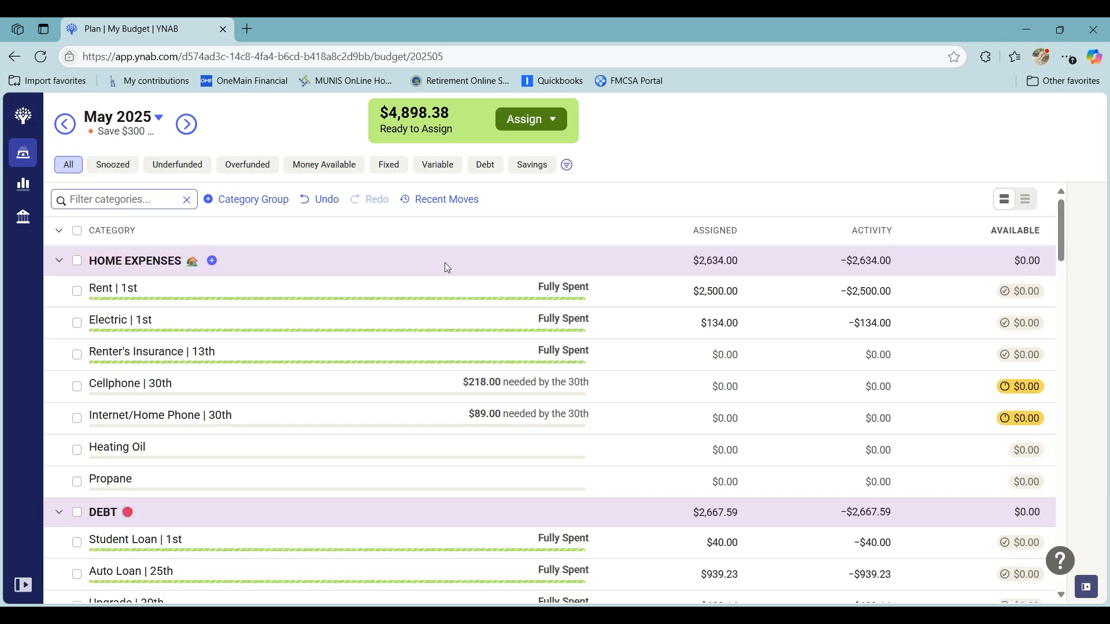
pyautogui.click(383, 168)
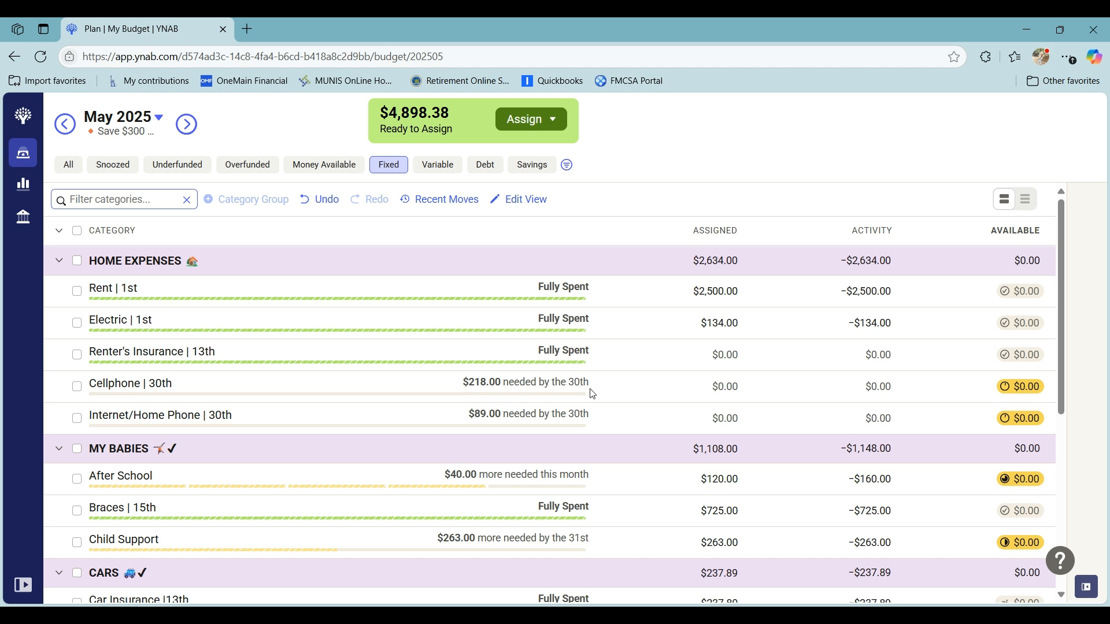
pyautogui.click(678, 386)
pyautogui.write('217')
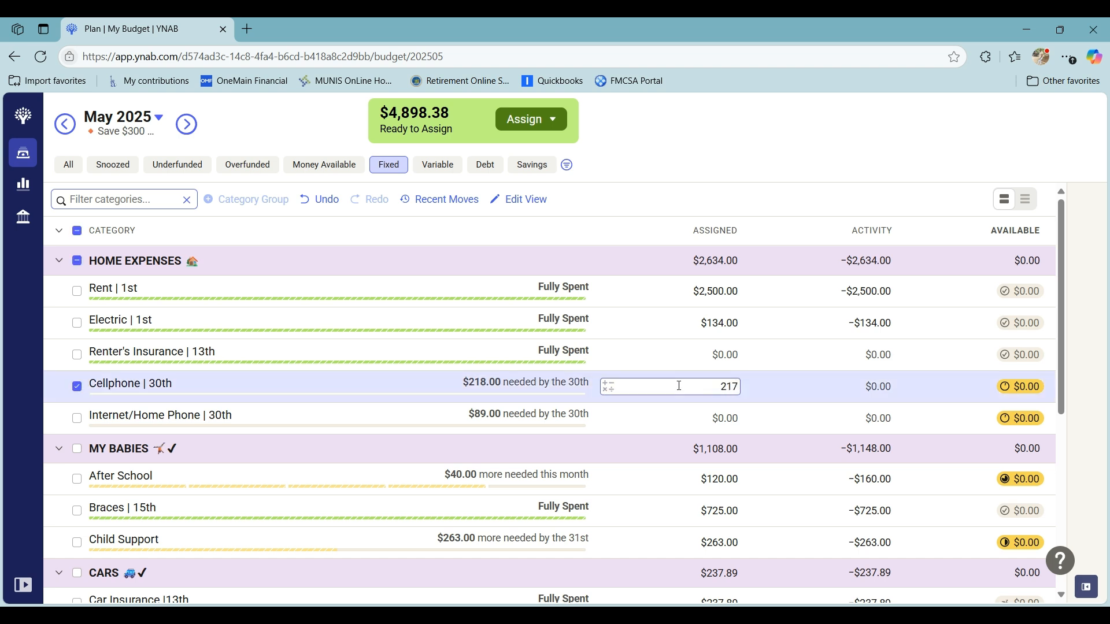
pyautogui.write('.84')
pyautogui.press('Return')
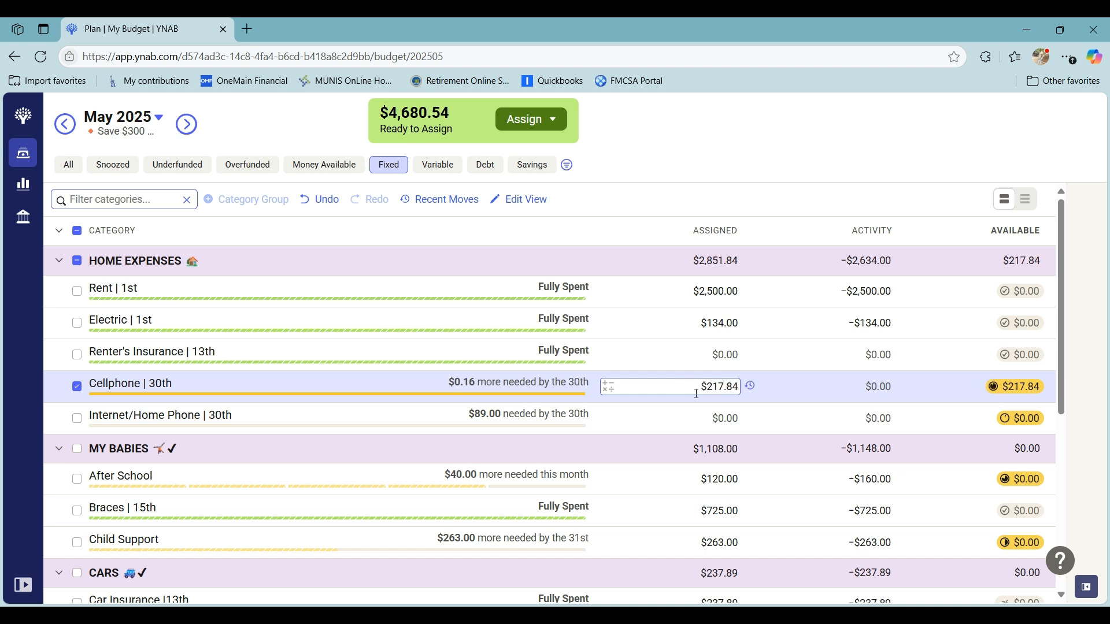
# - Assign $89.02 to the Internet/Home Phone category and deselect it
pyautogui.click(690, 416)
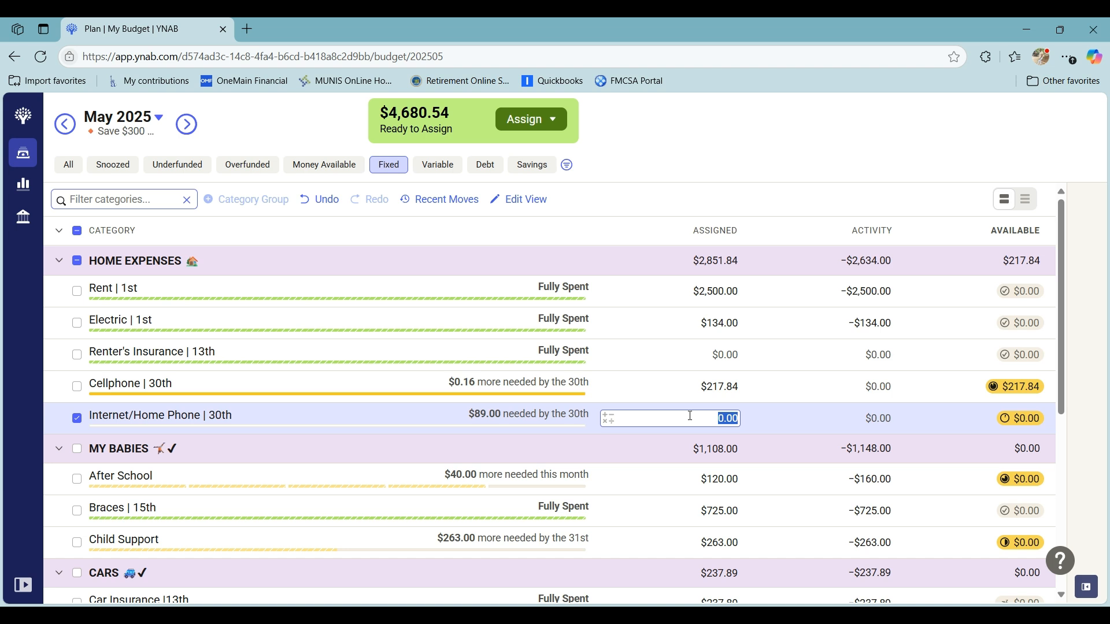
pyautogui.write('89.02')
pyautogui.press('Return')
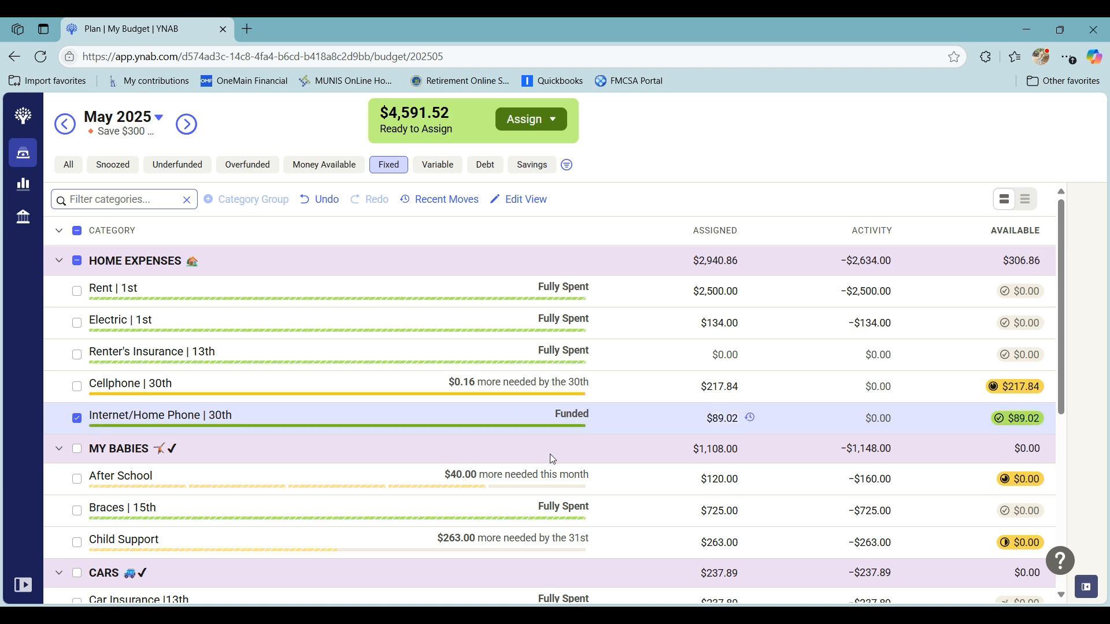
pyautogui.click(78, 419)
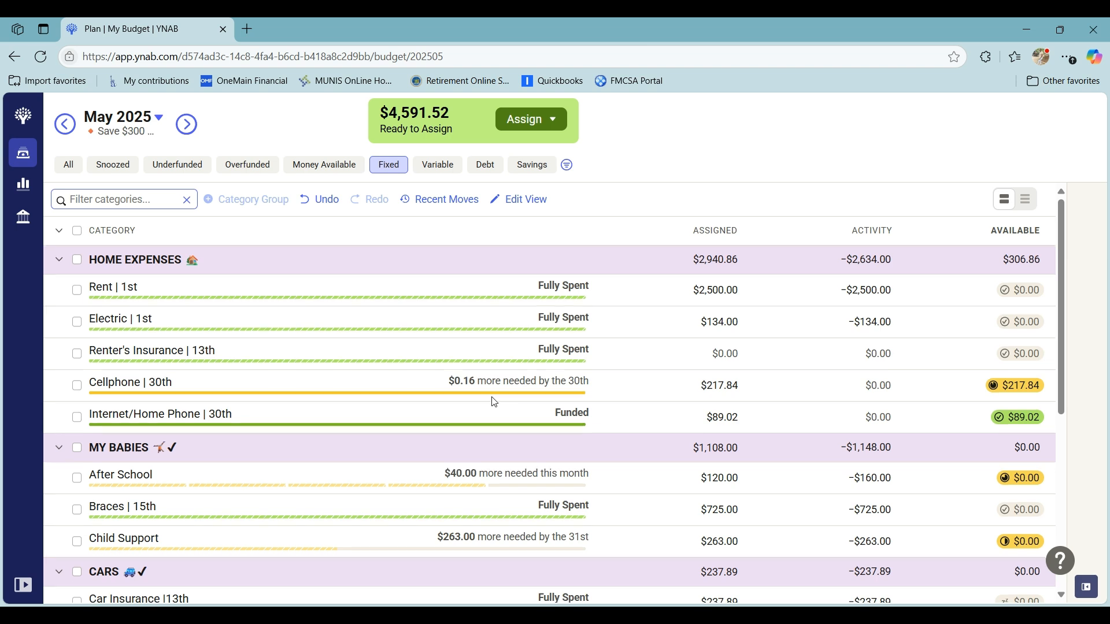
# - Add $80 to the amount assigned to After School under MY BABIES, then deselect the category
pyautogui.scroll(-1, 494, 401)
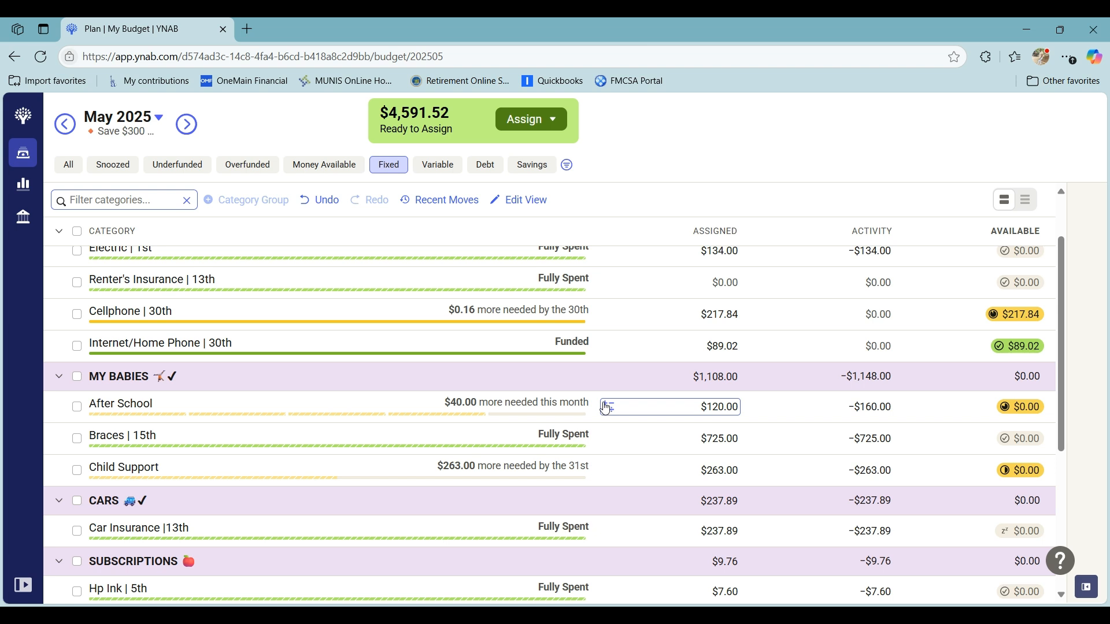
pyautogui.click(605, 408)
pyautogui.click(594, 447)
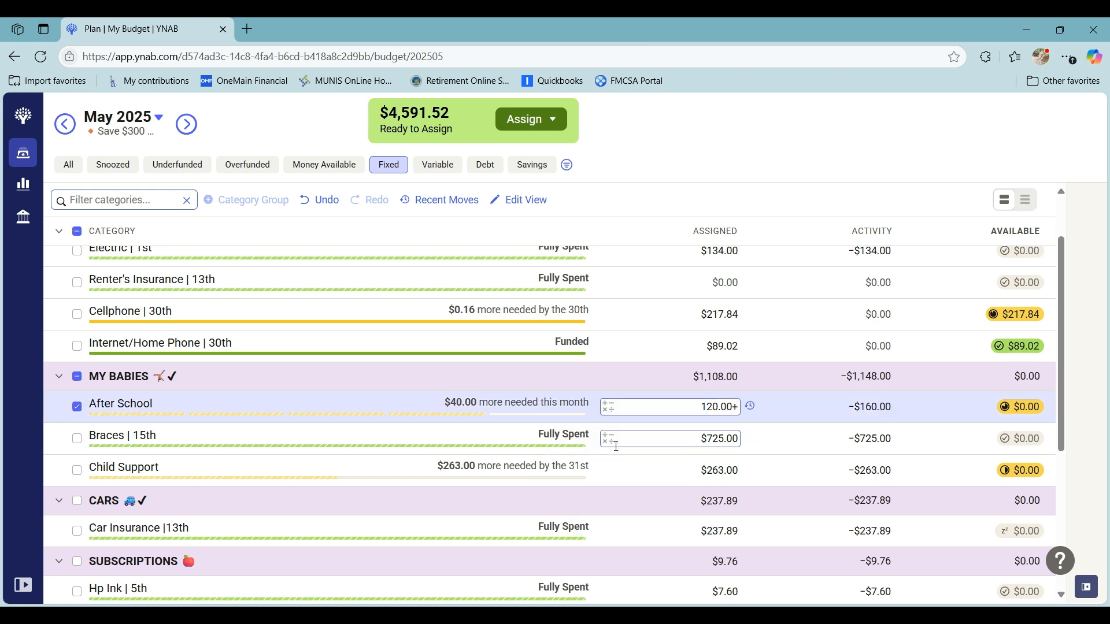
pyautogui.write('80')
pyautogui.press('Return')
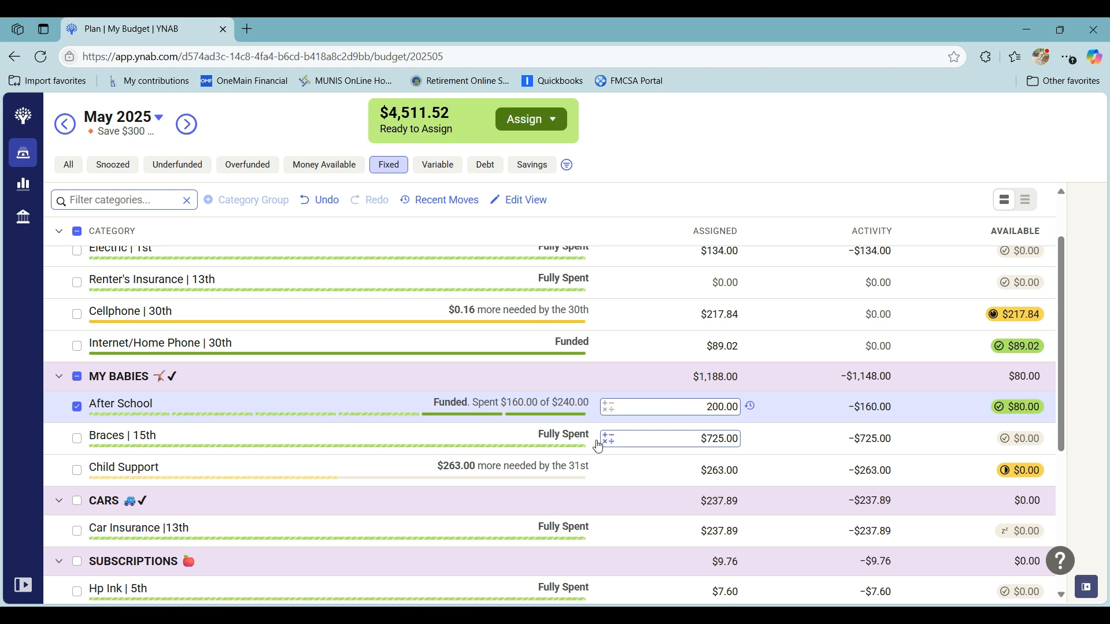
pyautogui.click(79, 407)
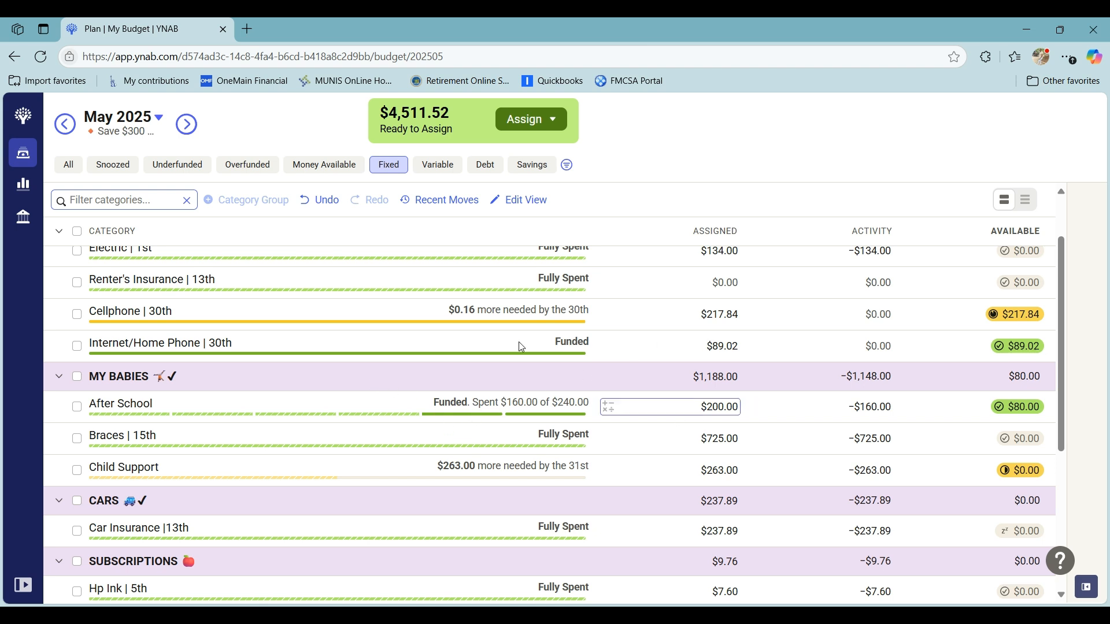
# - Snooze the Cellphone category's target for this month and hide its details
pyautogui.click(84, 317)
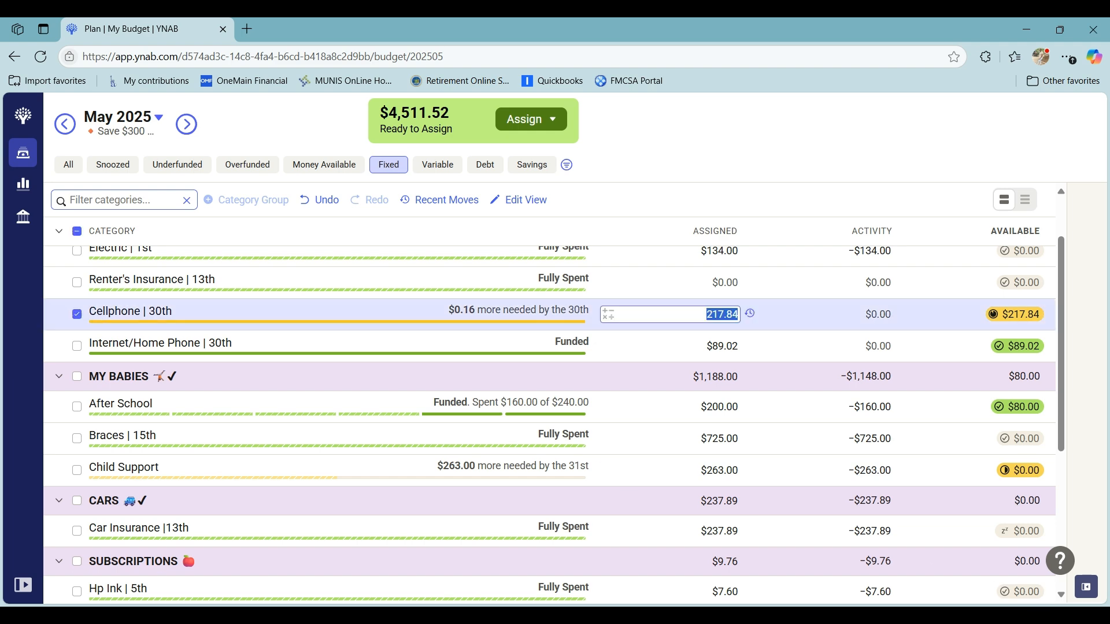
pyautogui.scroll(-3, 913, 498)
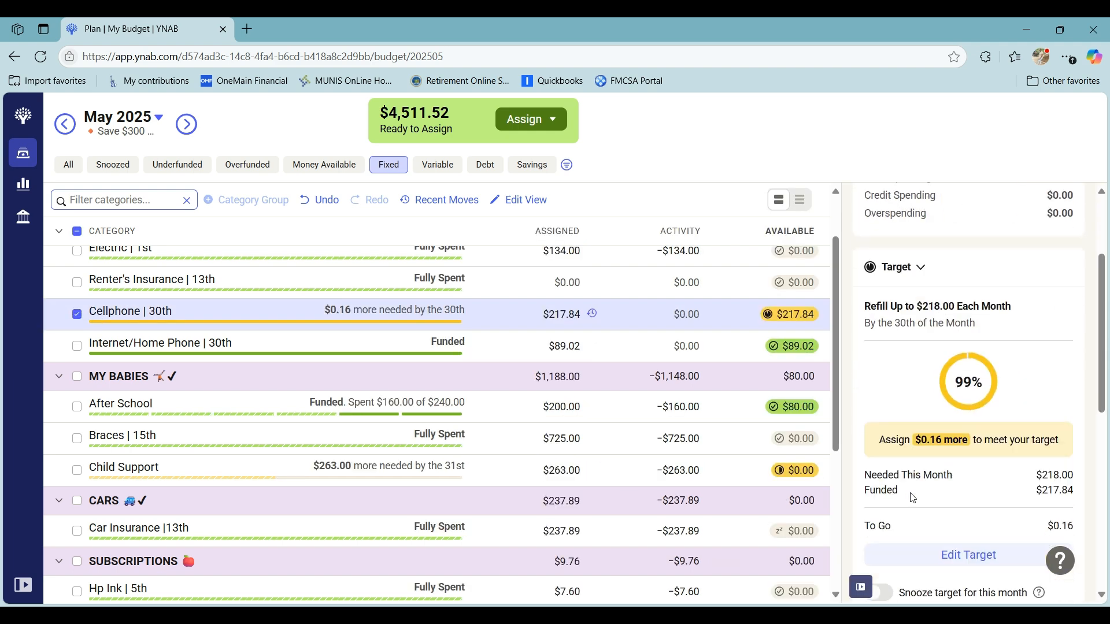
pyautogui.click(879, 595)
pyautogui.click(861, 587)
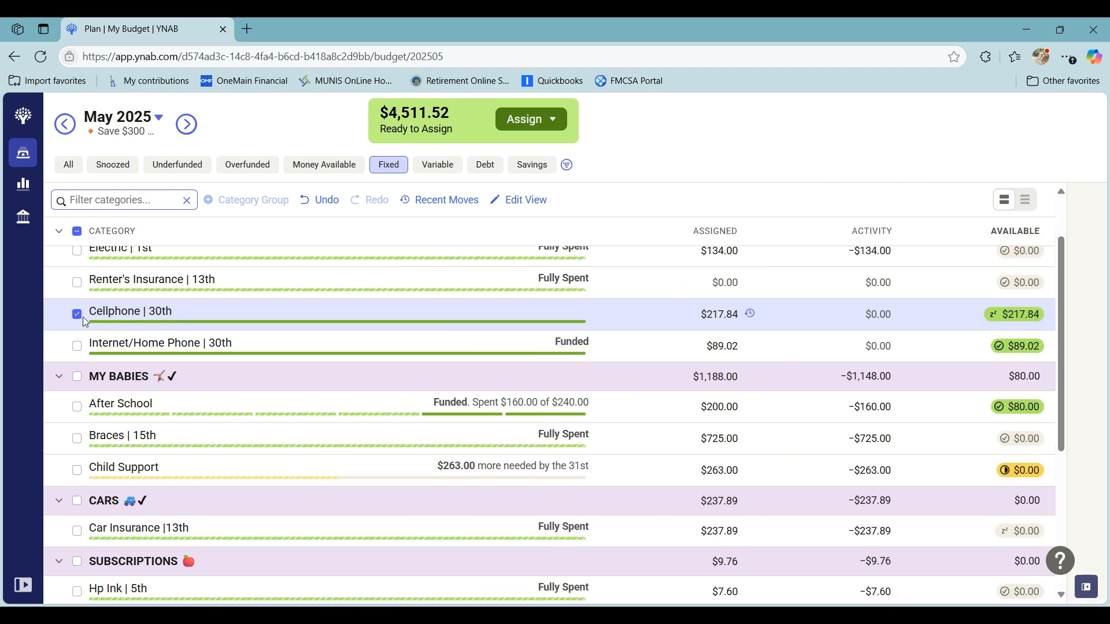
# - Add $263 to the amount assigned to Child Support and deselect the category
pyautogui.scroll(-1, 601, 401)
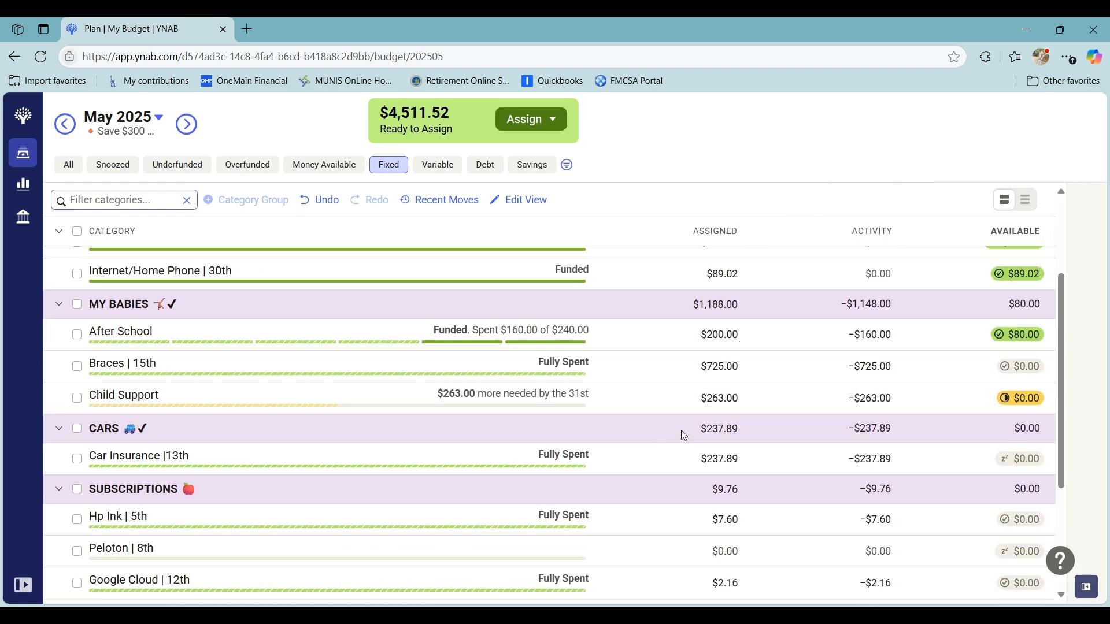
pyautogui.click(702, 394)
pyautogui.click(607, 398)
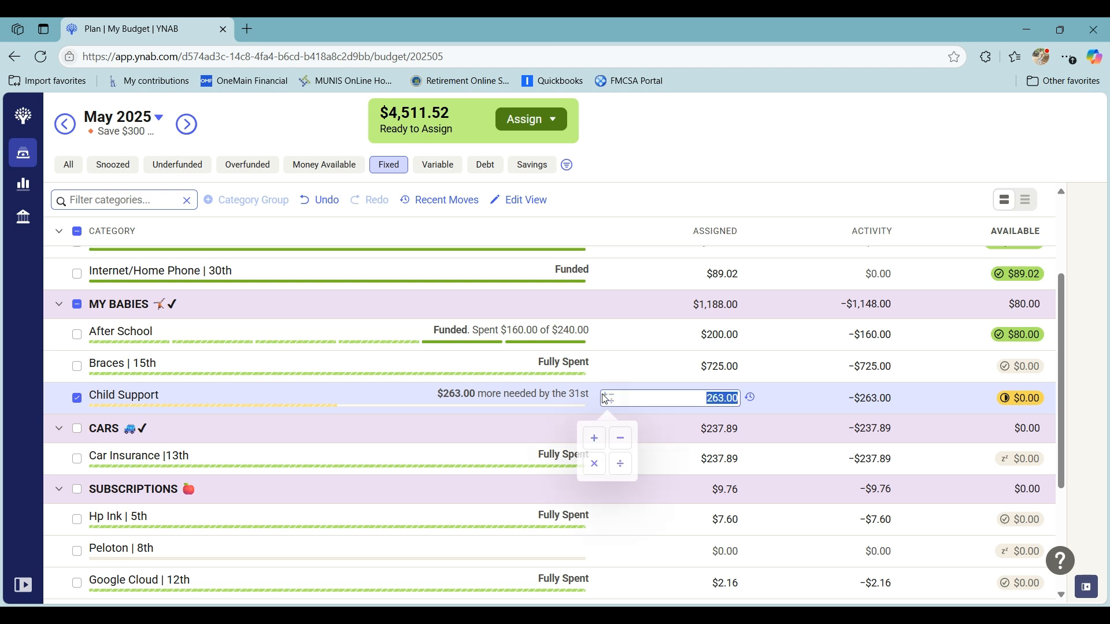
pyautogui.click(595, 438)
pyautogui.write('263')
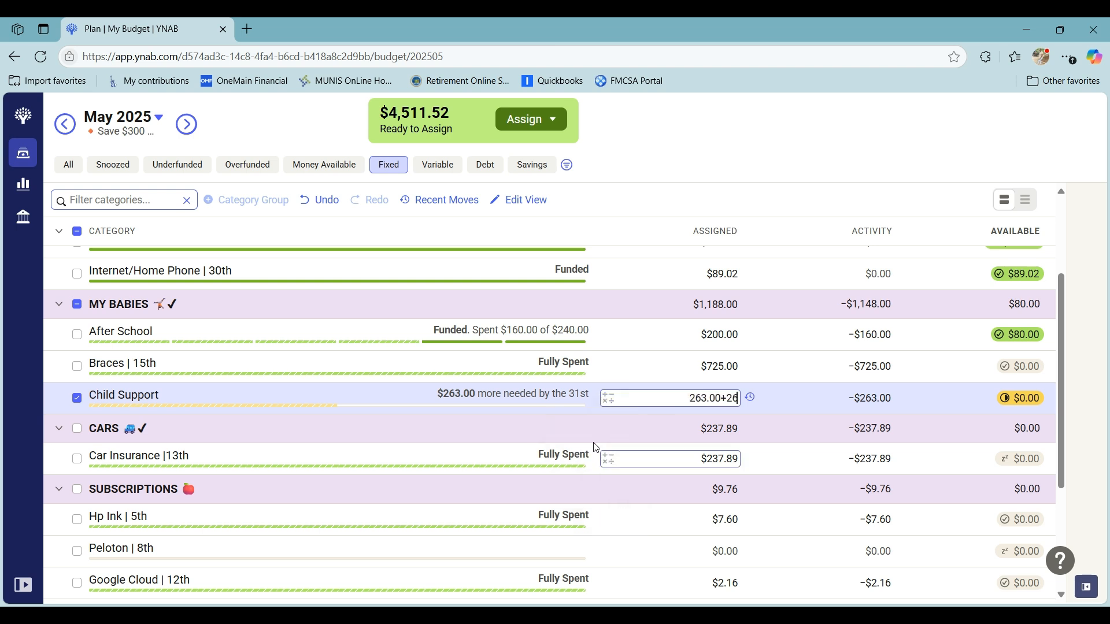
pyautogui.press('Return')
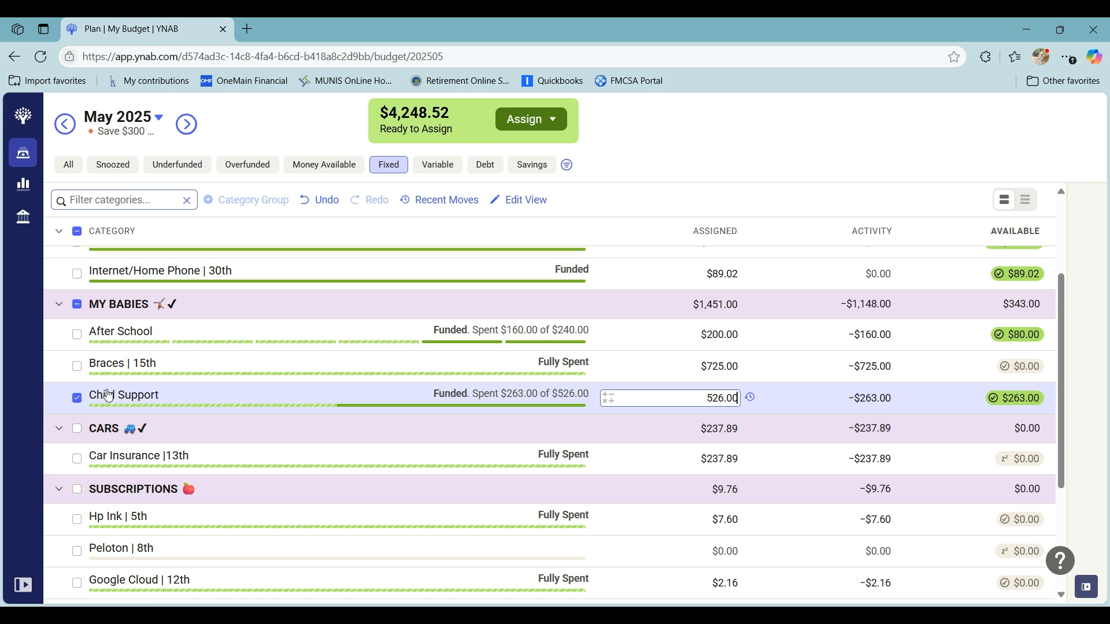
pyautogui.click(79, 397)
# - Assign $9.99 to the iCloud Storage category under SUBSCRIPTIONS
pyautogui.scroll(-2, 258, 376)
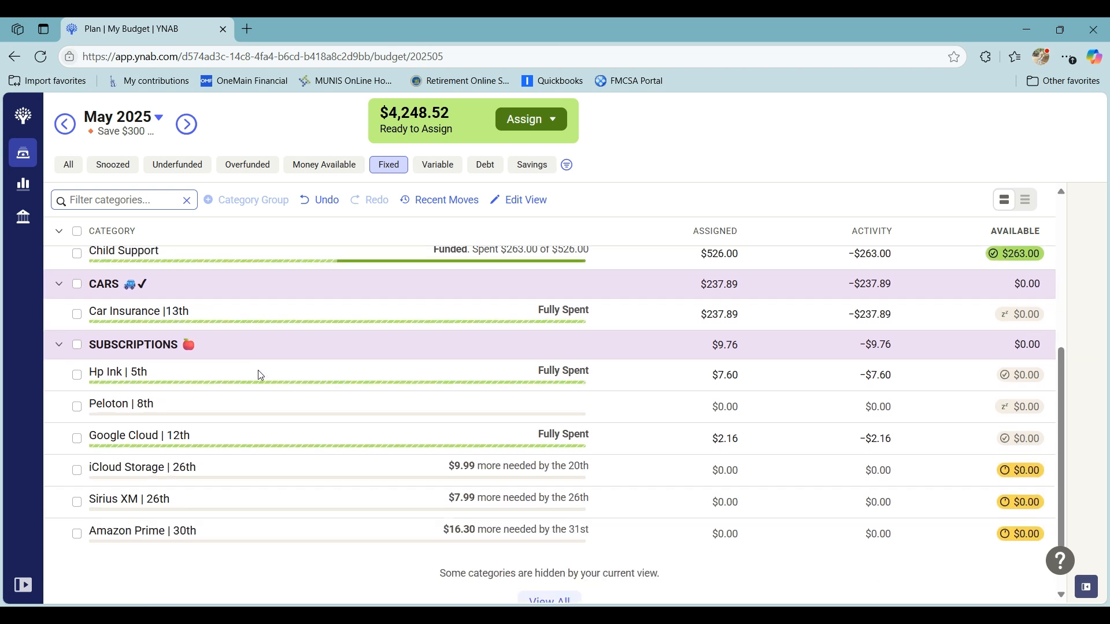
pyautogui.click(607, 473)
pyautogui.click(674, 475)
pyautogui.write('9.99')
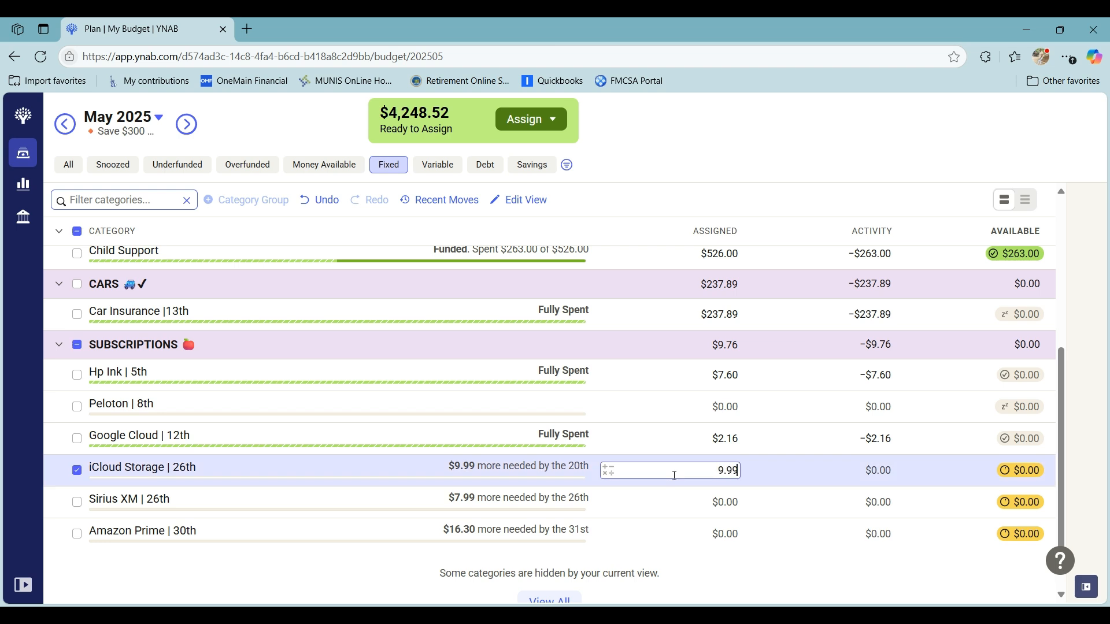
pyautogui.press('Return')
# - Assign $7.99 to the Sirius XM category under SUBSCRIPTIONS
pyautogui.click(678, 500)
pyautogui.click(679, 500)
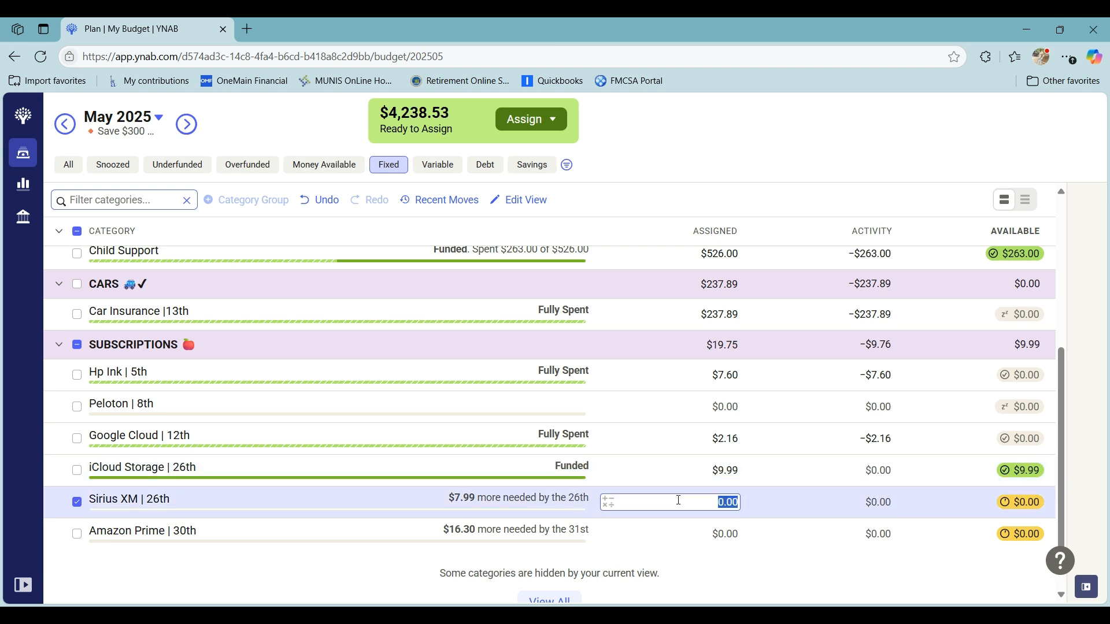
pyautogui.write('7.99')
pyautogui.press('Return')
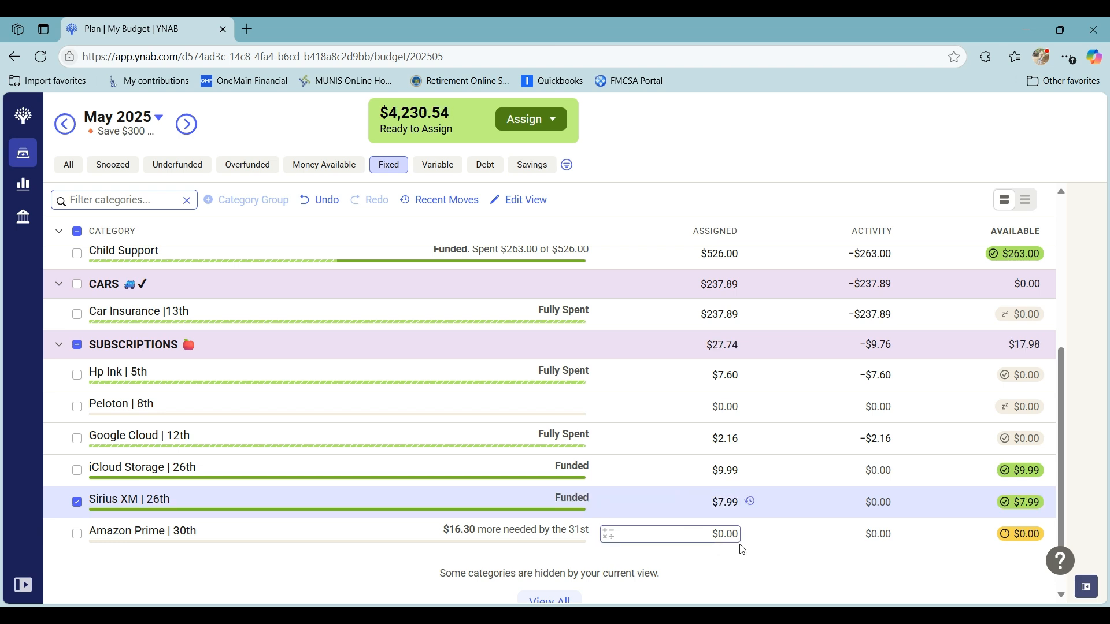
# - Assign $16.30 to the Amazon Prime category under SUBSCRIPTIONS and deselect it
pyautogui.click(698, 532)
pyautogui.write('1')
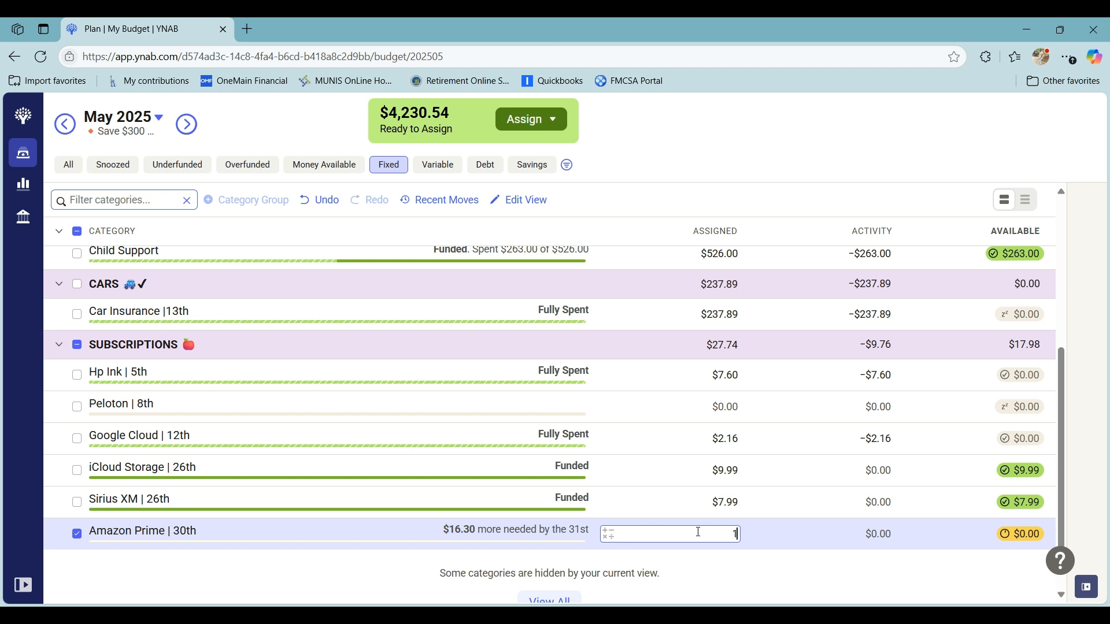
pyautogui.write('6.30')
pyautogui.press('Return')
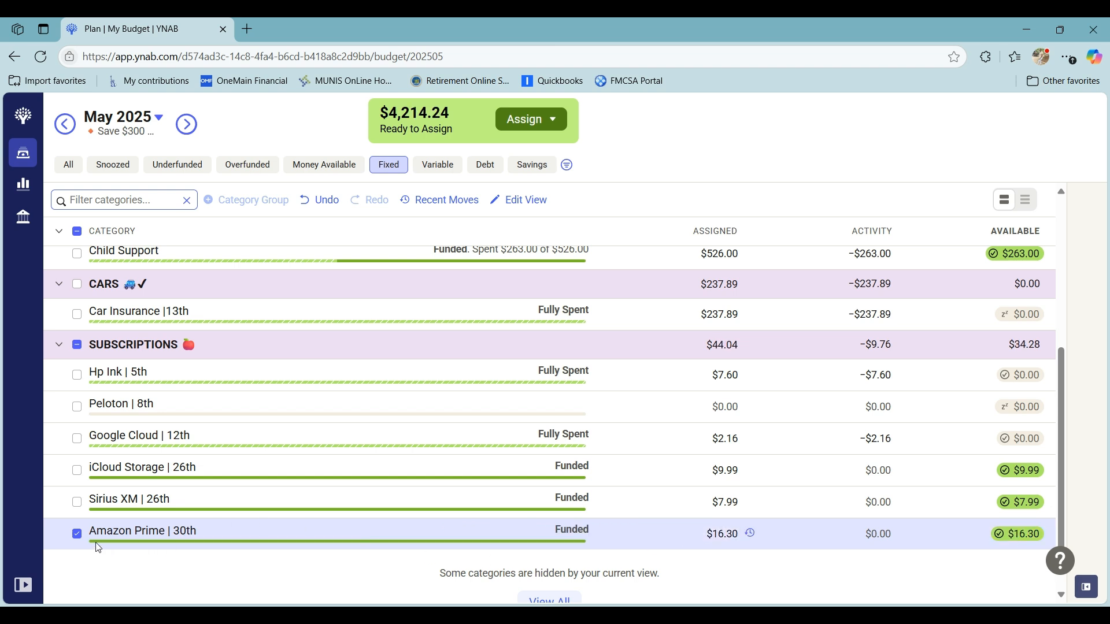
pyautogui.click(76, 535)
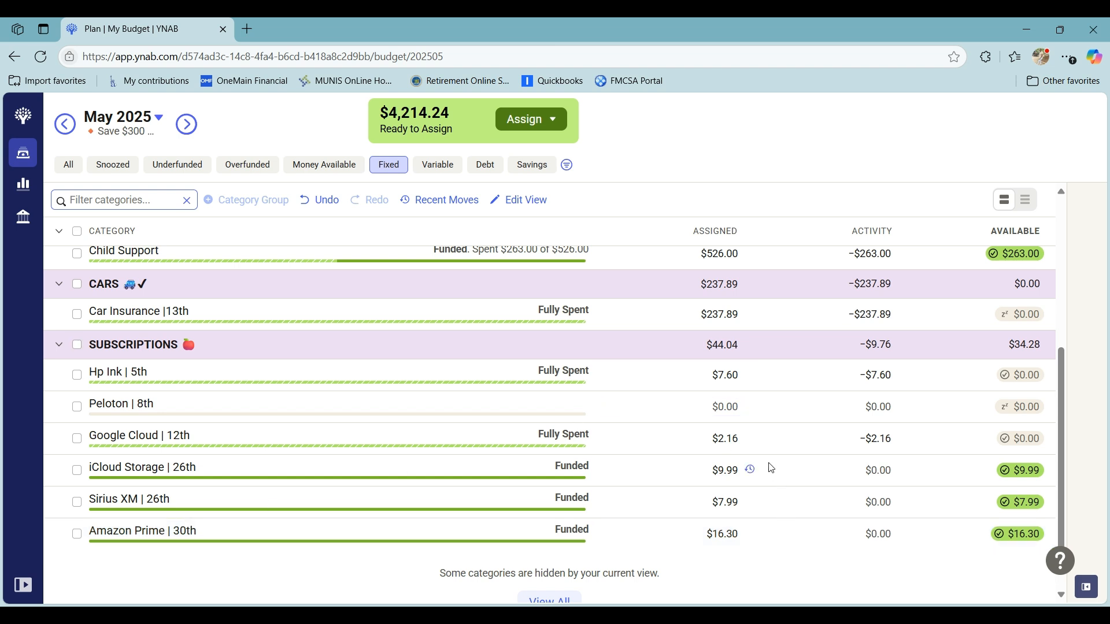
pyautogui.scroll(1, 728, 358)
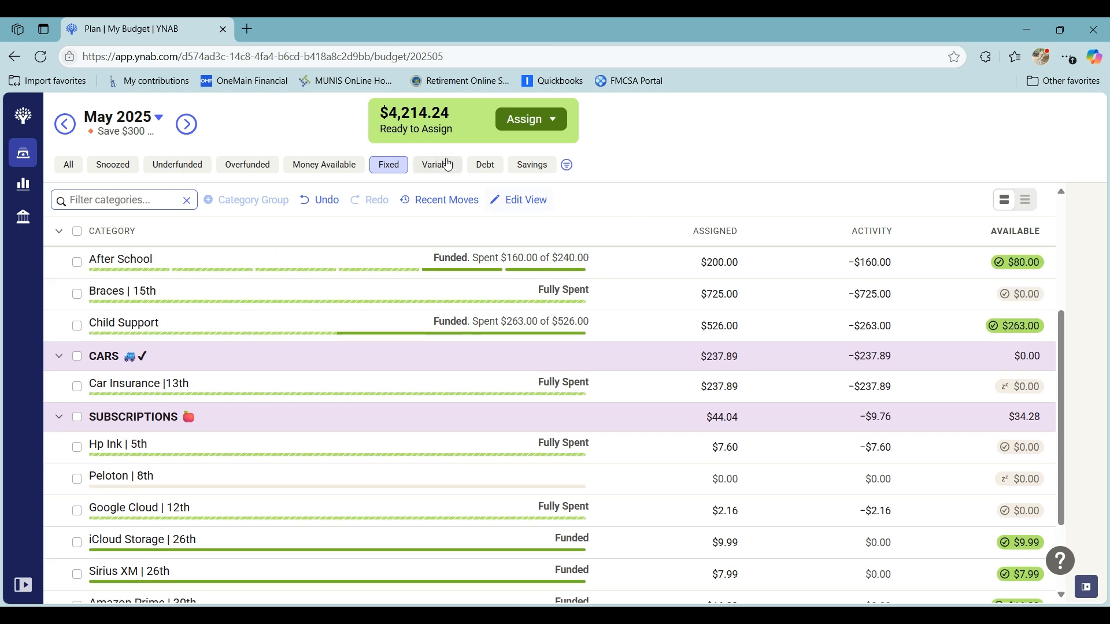
# - Show the Debt categories, set the amount assigned to the Capital One - #1 card payment to $0, and deselect it
pyautogui.click(486, 166)
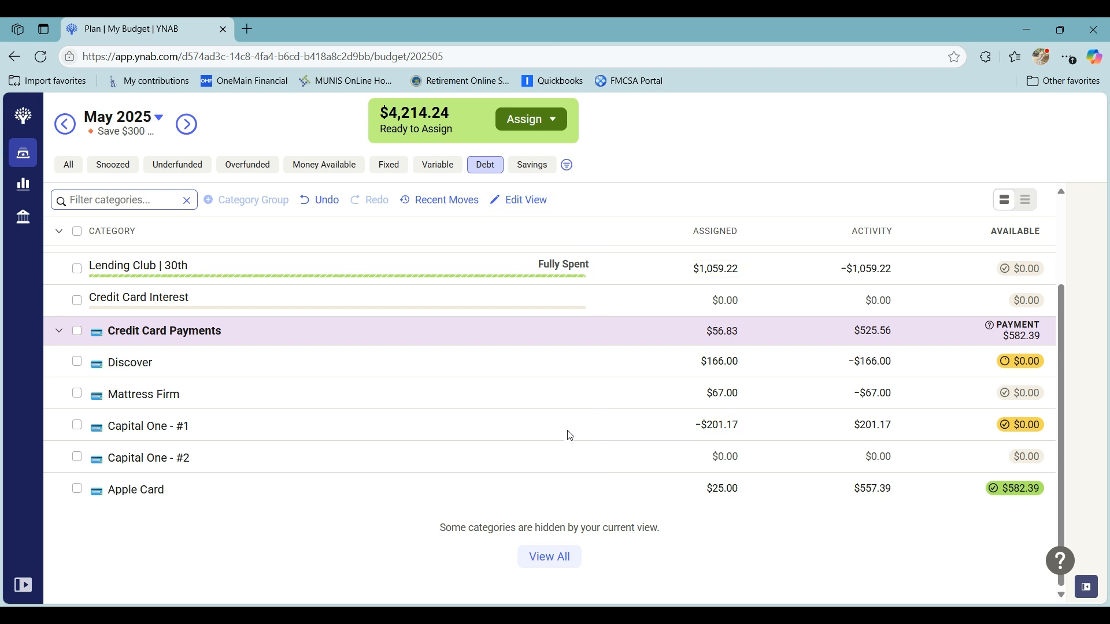
pyautogui.click(703, 427)
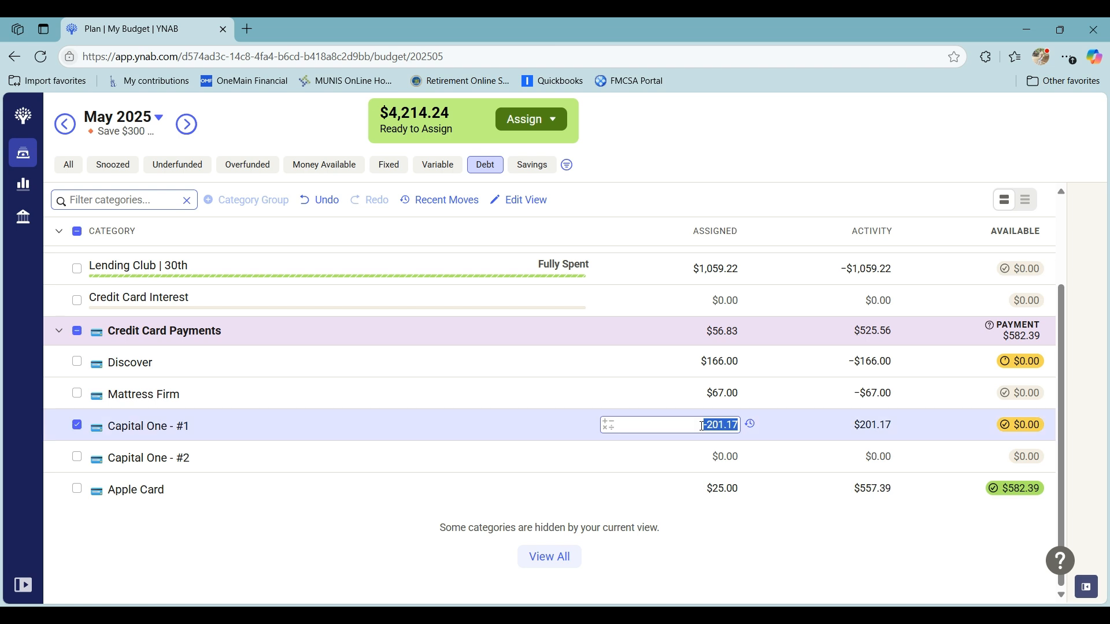
pyautogui.write('0')
pyautogui.press('Return')
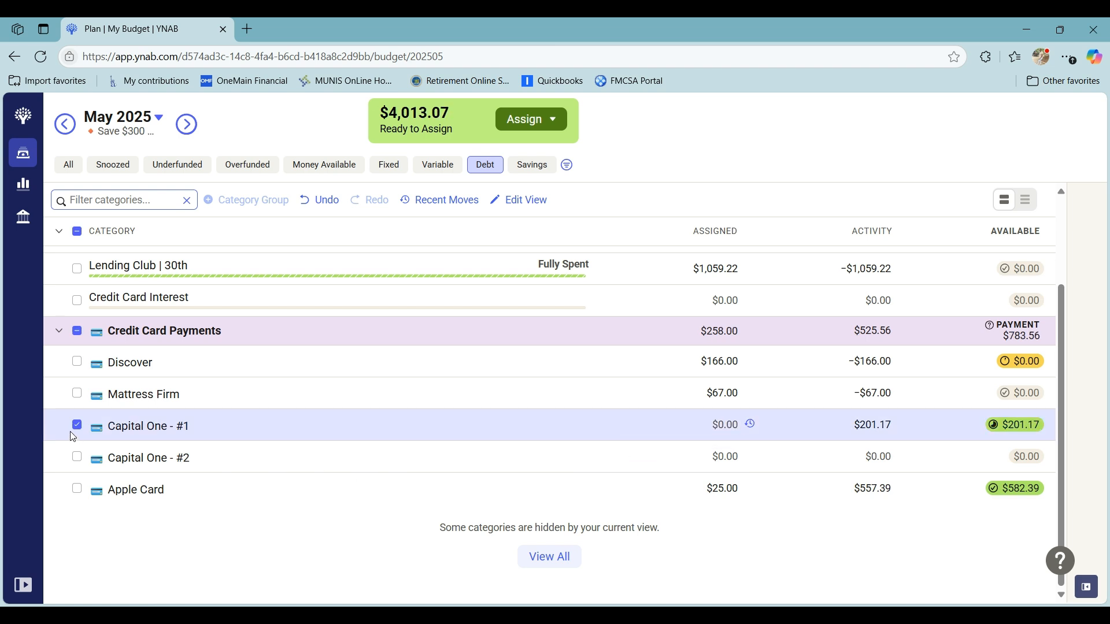
pyautogui.click(76, 426)
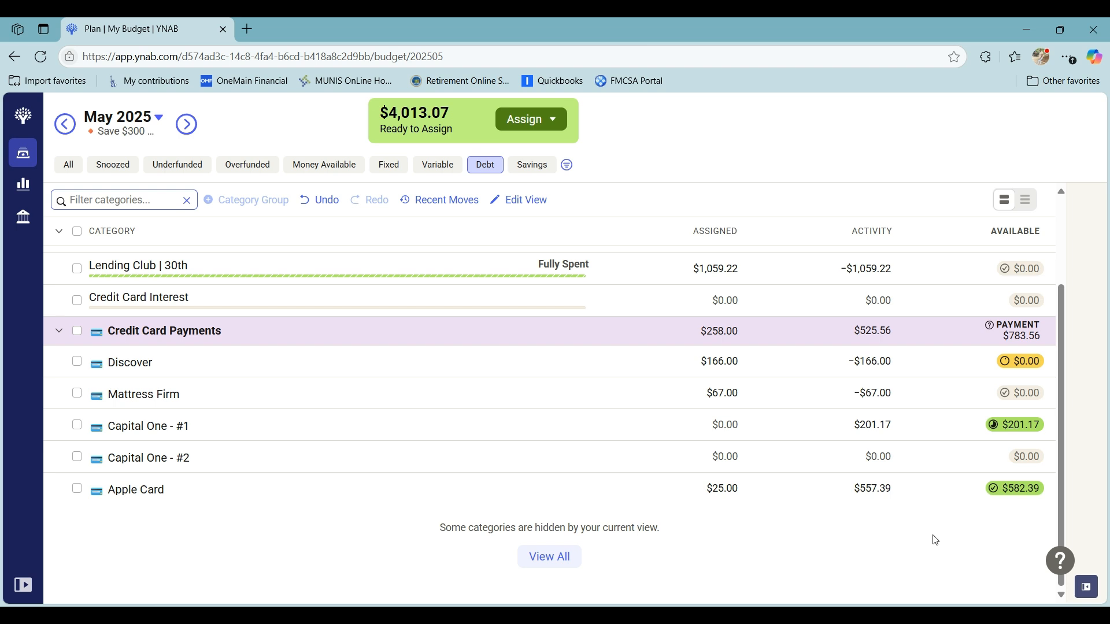
# - Add $25 to the amount assigned to the Apple Card payment and deselect the category
pyautogui.click(605, 491)
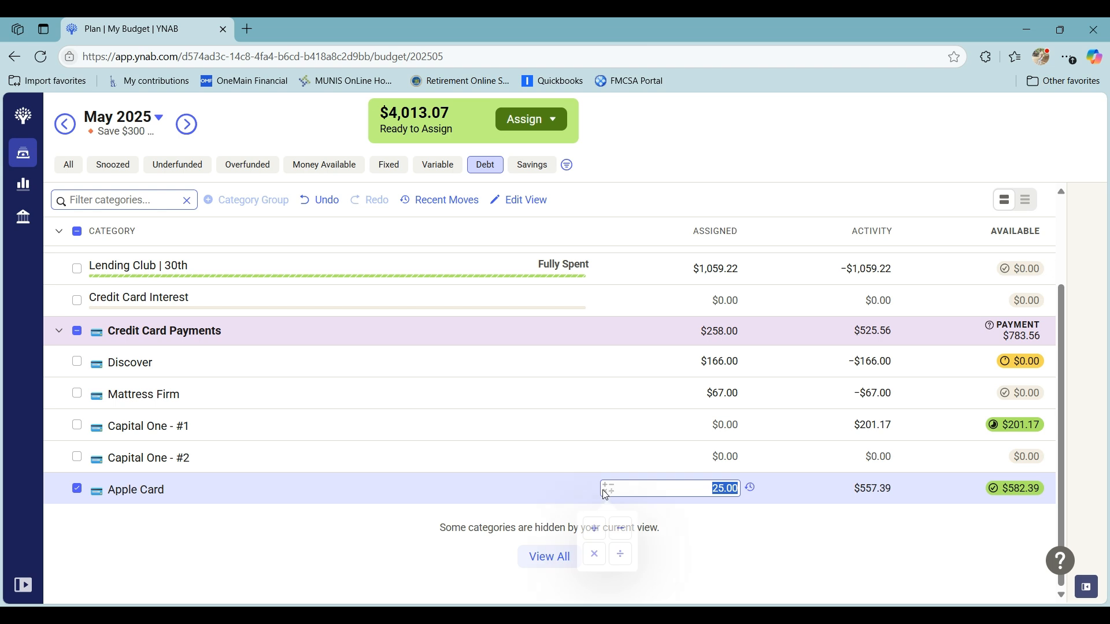
pyautogui.click(596, 525)
pyautogui.write('25')
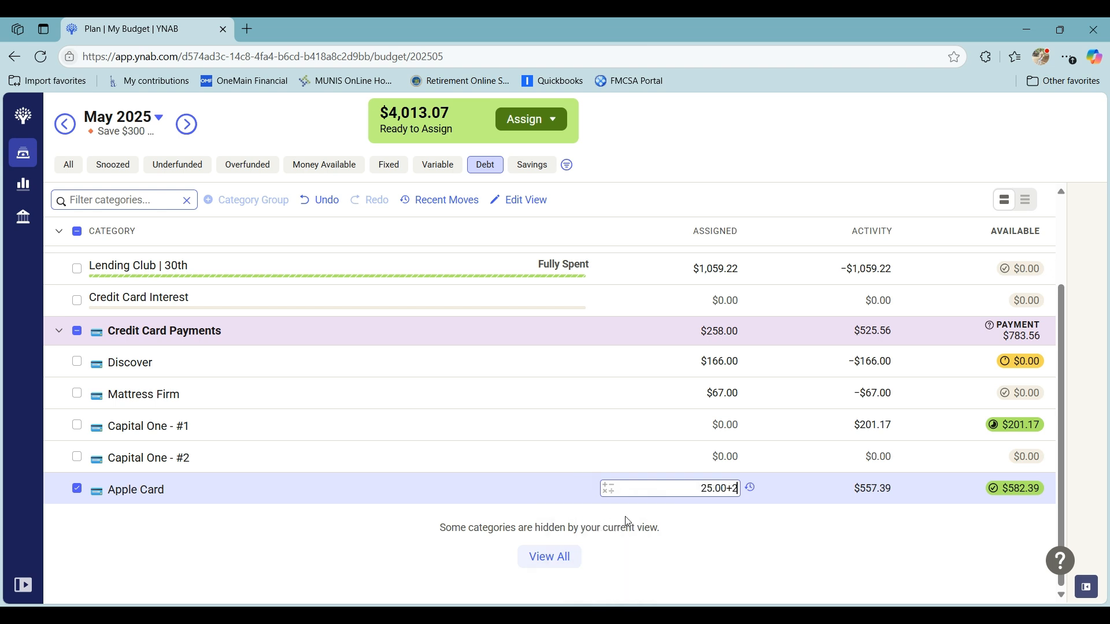
pyautogui.press('Return')
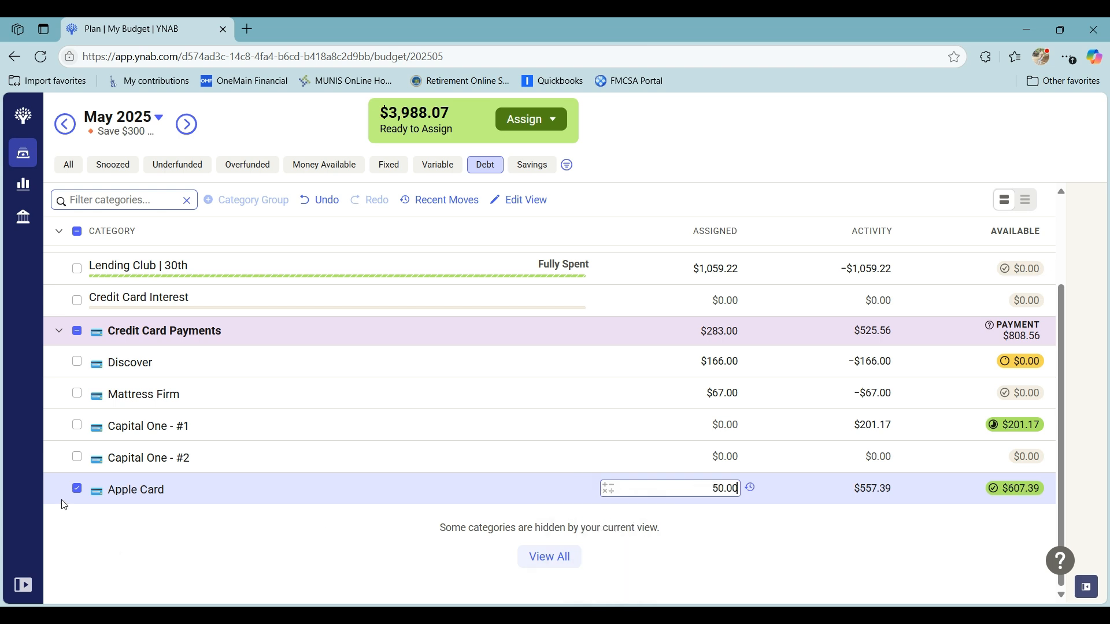
pyautogui.click(77, 489)
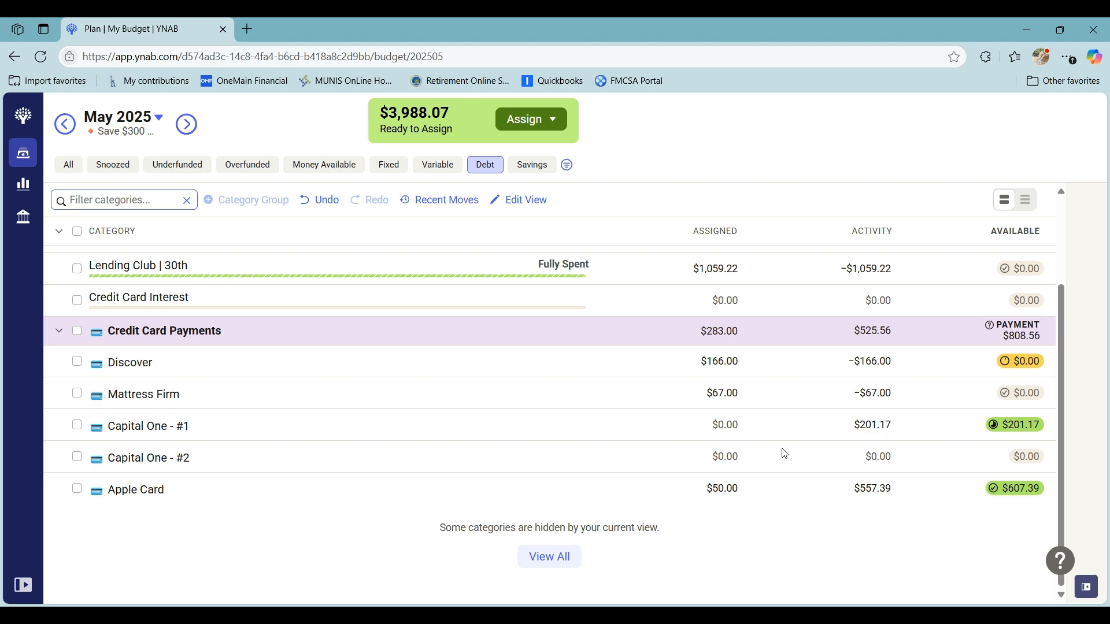
# - In the Variable view, auto-assign the Underfunded amount of $296.18 to the whole FOOD group and deselect it
pyautogui.click(443, 172)
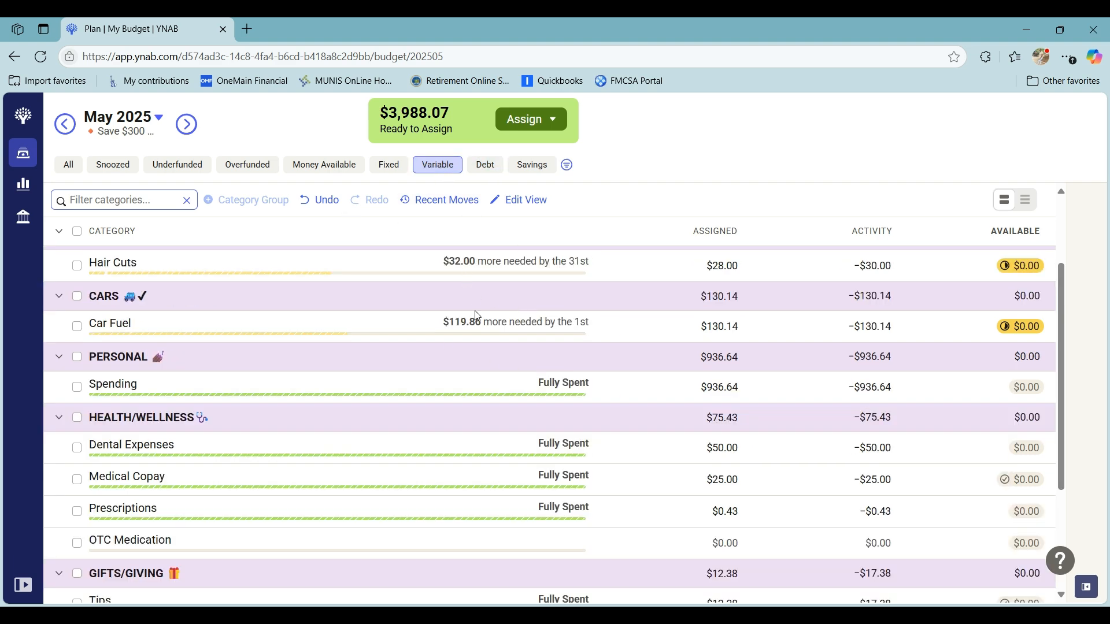
pyautogui.scroll(2, 477, 315)
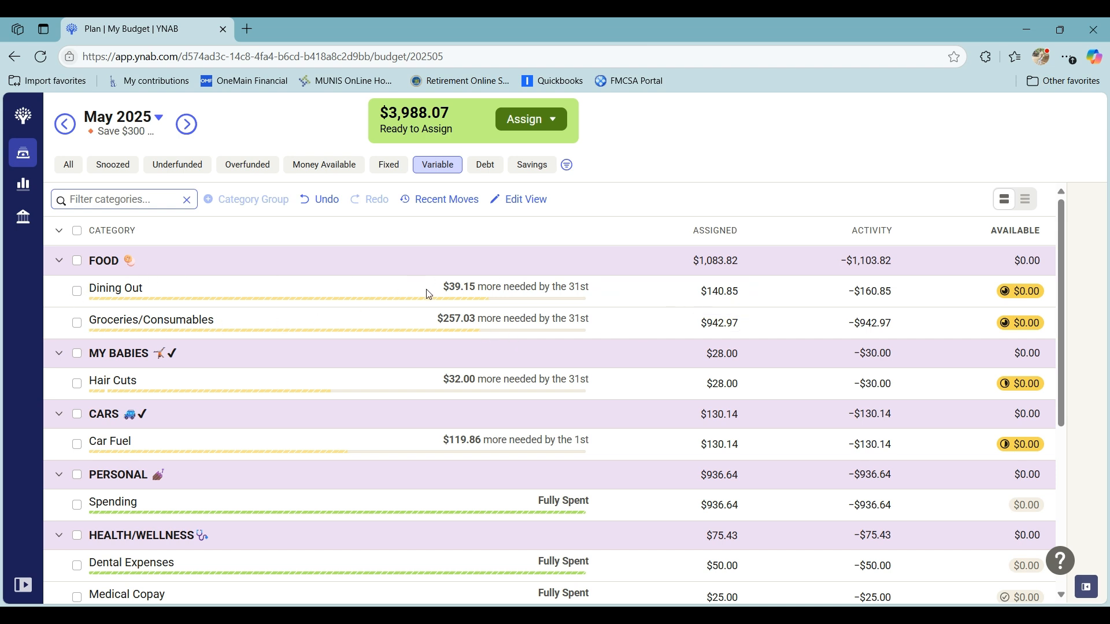
pyautogui.click(77, 261)
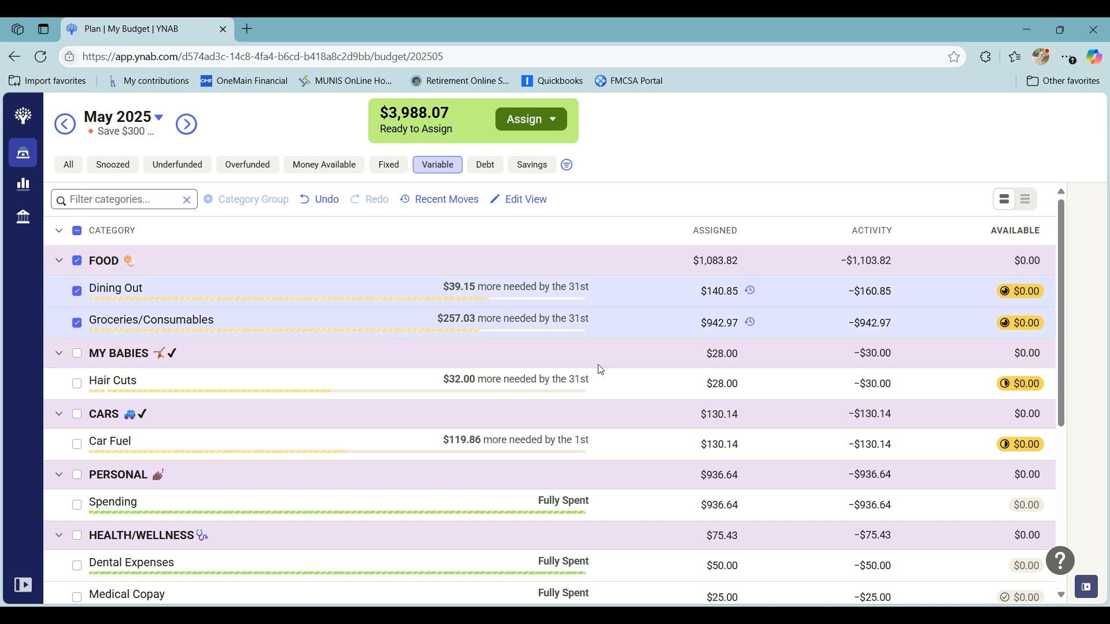
pyautogui.click(1086, 587)
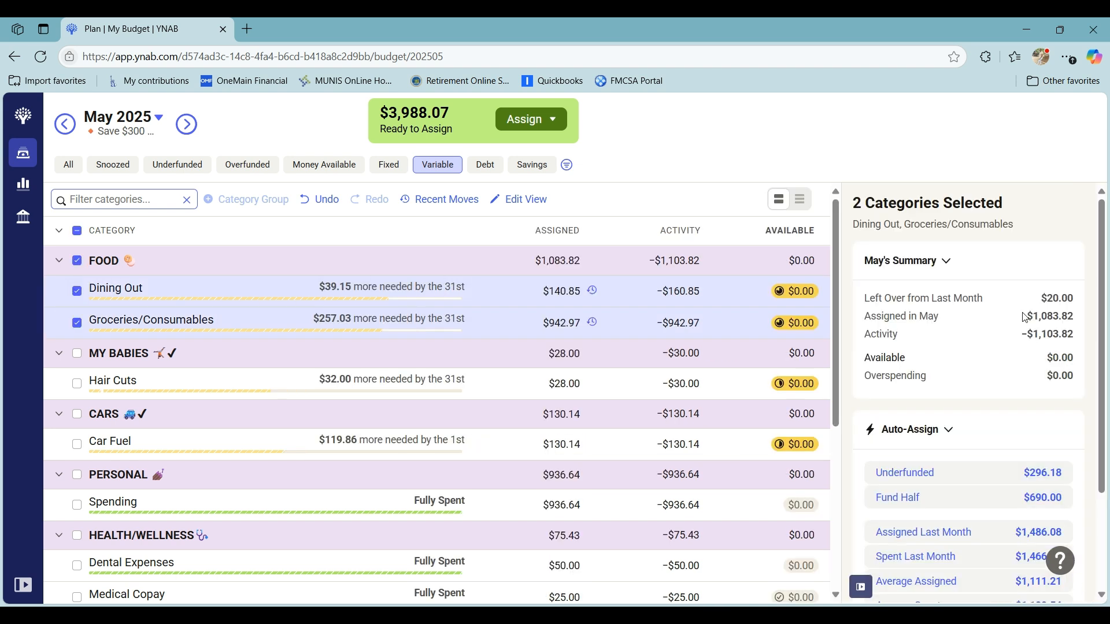
pyautogui.click(964, 472)
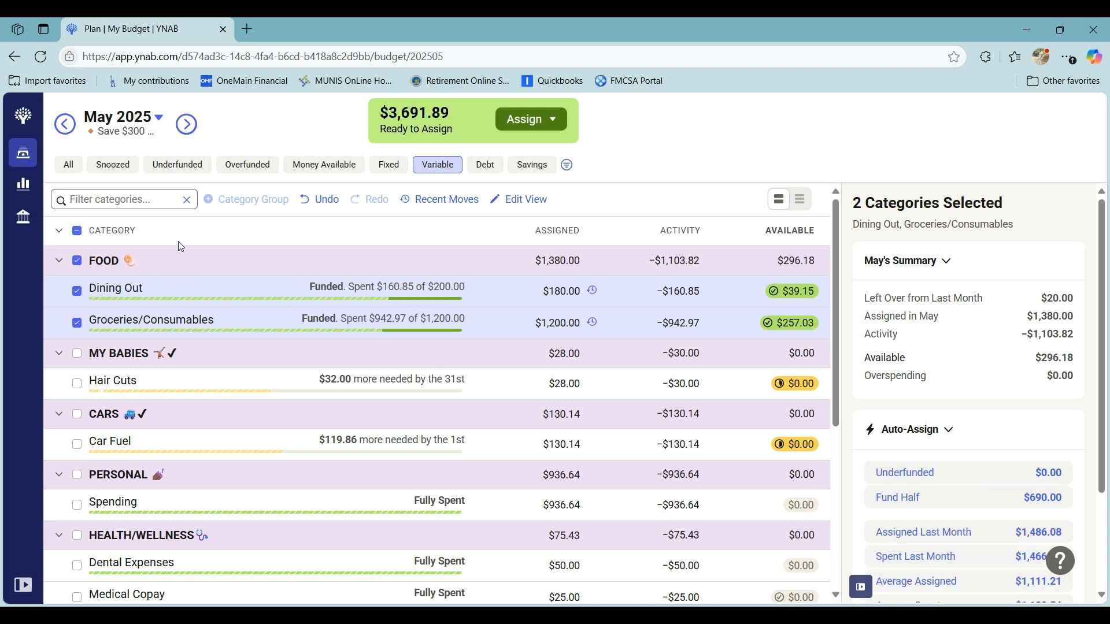
pyautogui.click(77, 261)
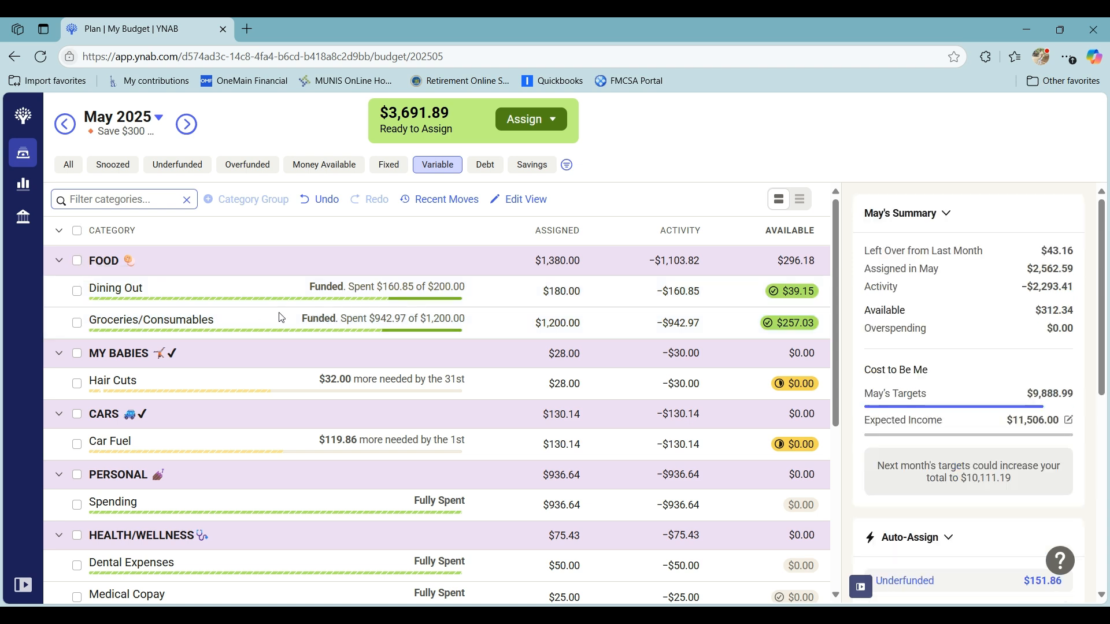
# - Add $30 to the amount assigned to Hair Cuts under MY BABIES and deselect the category
pyautogui.click(522, 383)
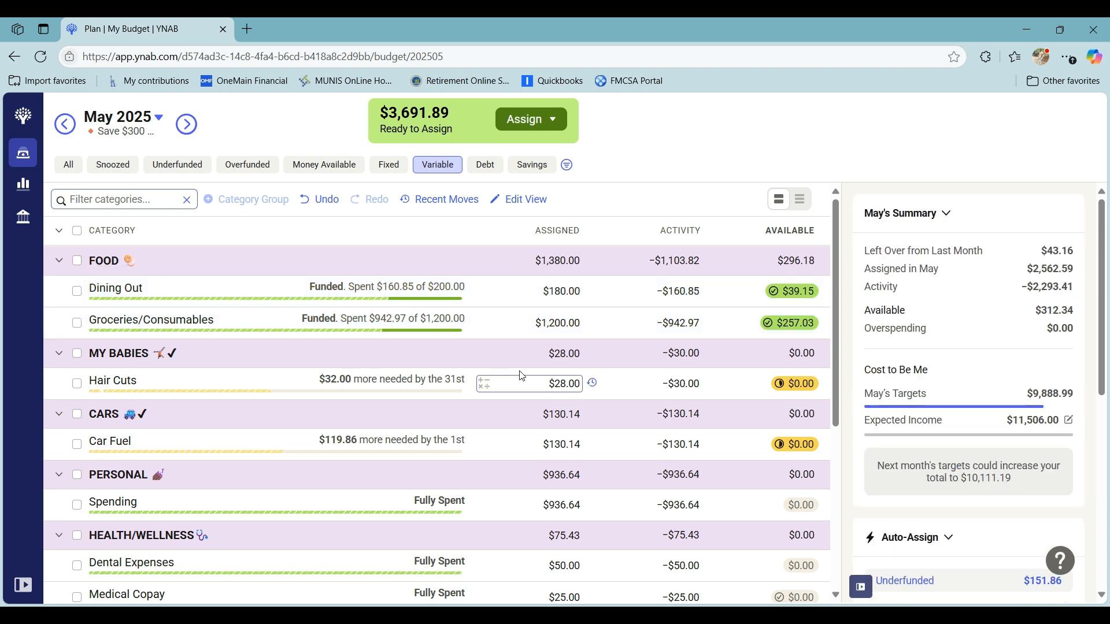
pyautogui.click(484, 383)
pyautogui.click(470, 422)
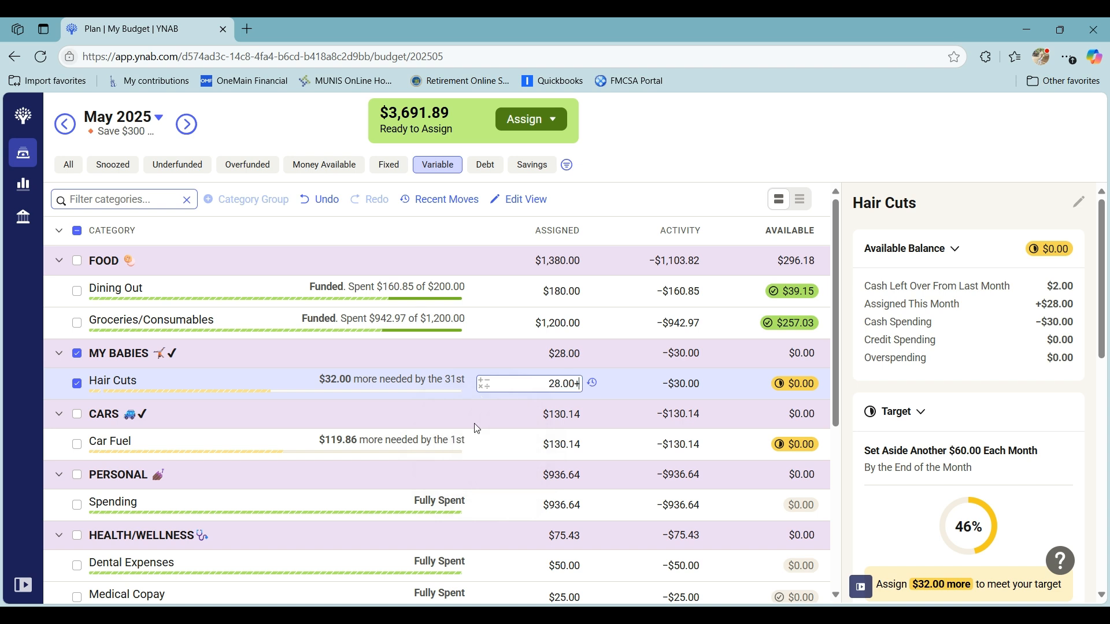
pyautogui.write('30')
pyautogui.press('Return')
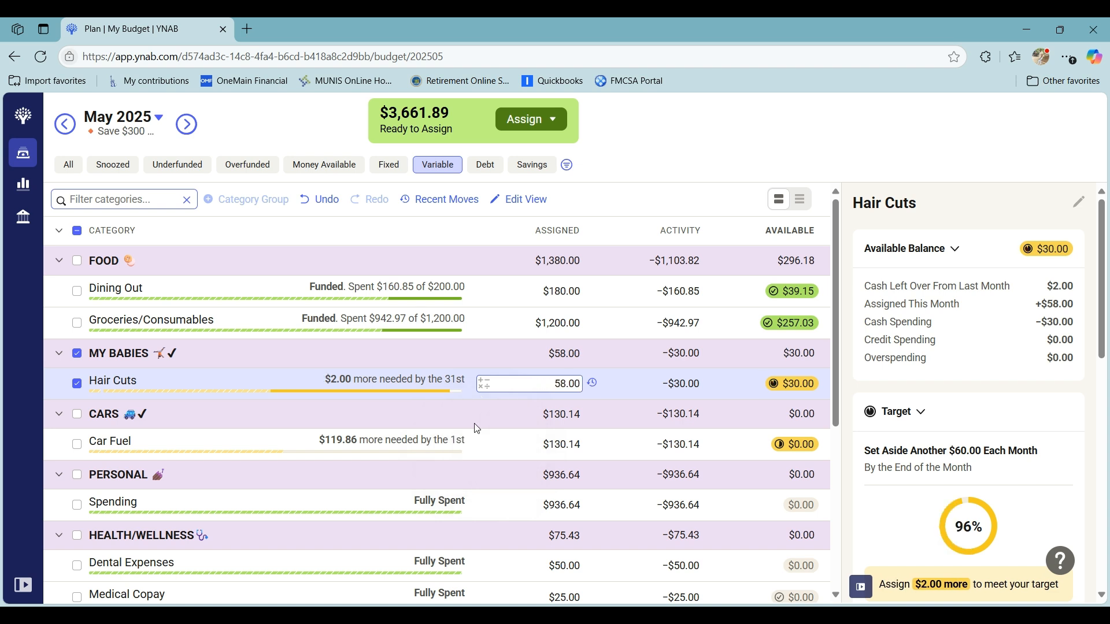
pyautogui.click(76, 383)
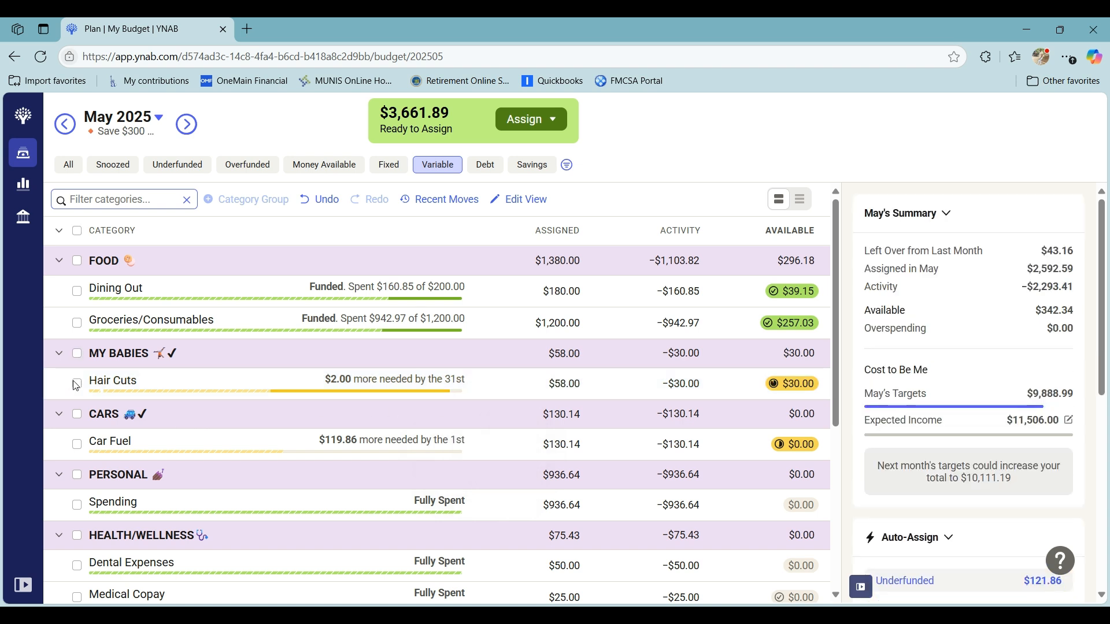
# - Add $79 to the amount assigned to Car Fuel under CARS and deselect the category
pyautogui.click(77, 445)
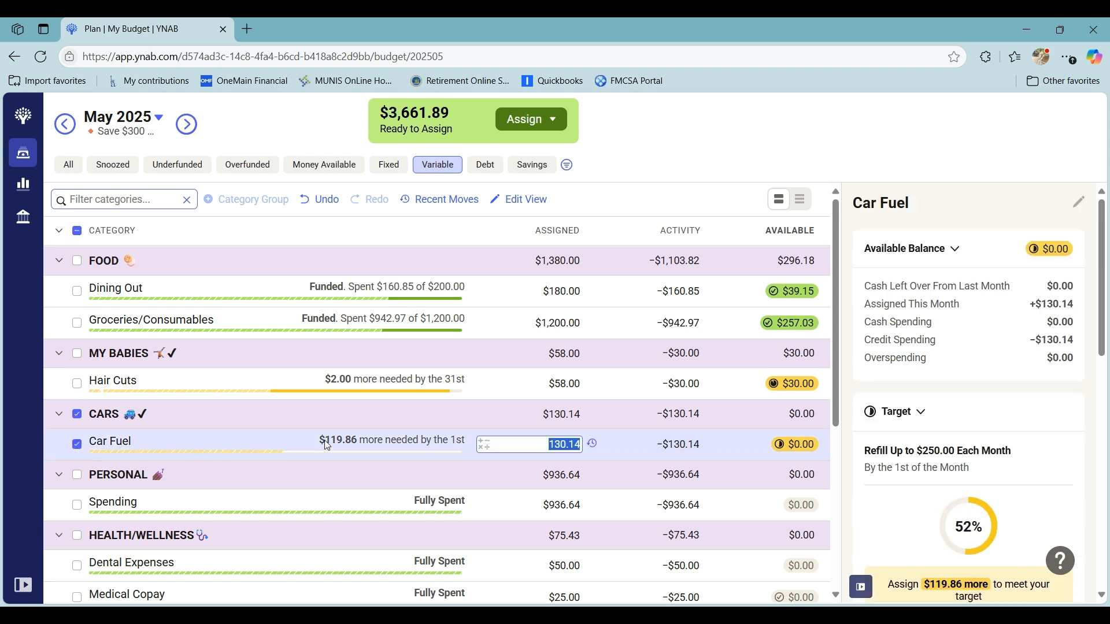
pyautogui.click(483, 446)
pyautogui.click(467, 483)
pyautogui.write('79')
pyautogui.press('Return')
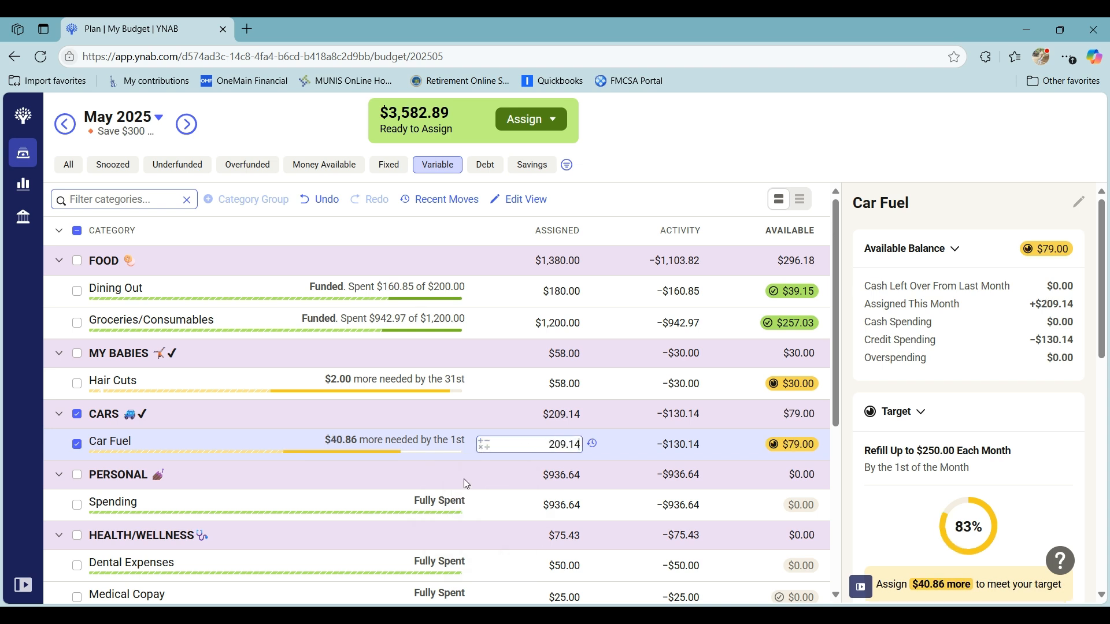
pyautogui.click(79, 445)
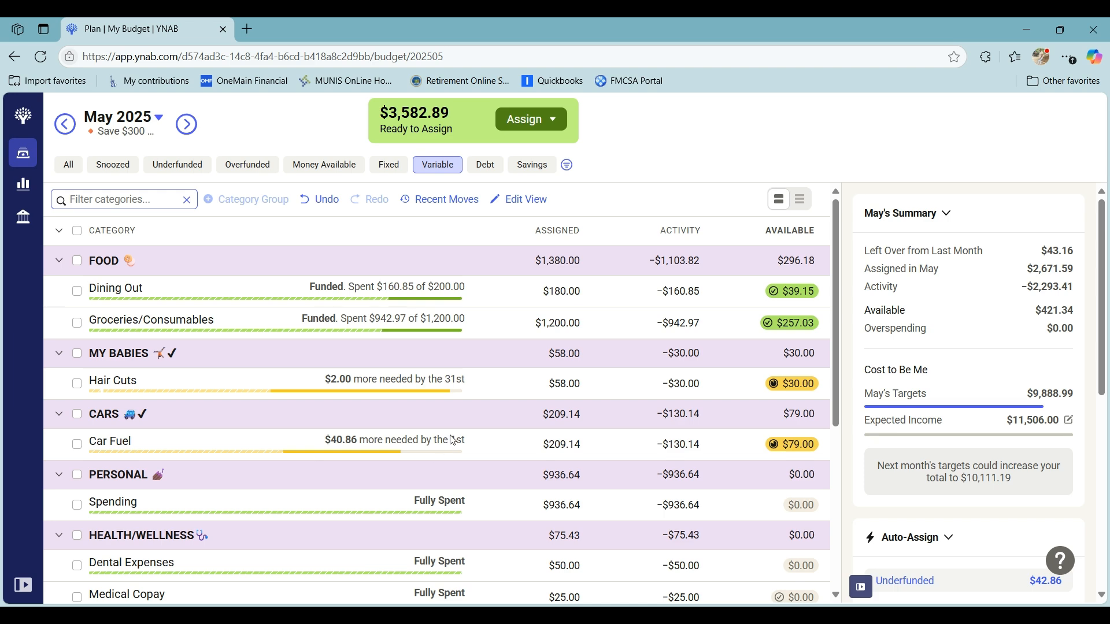
# - Snooze the Hair Cuts target for this month and deselect the category
pyautogui.click(77, 385)
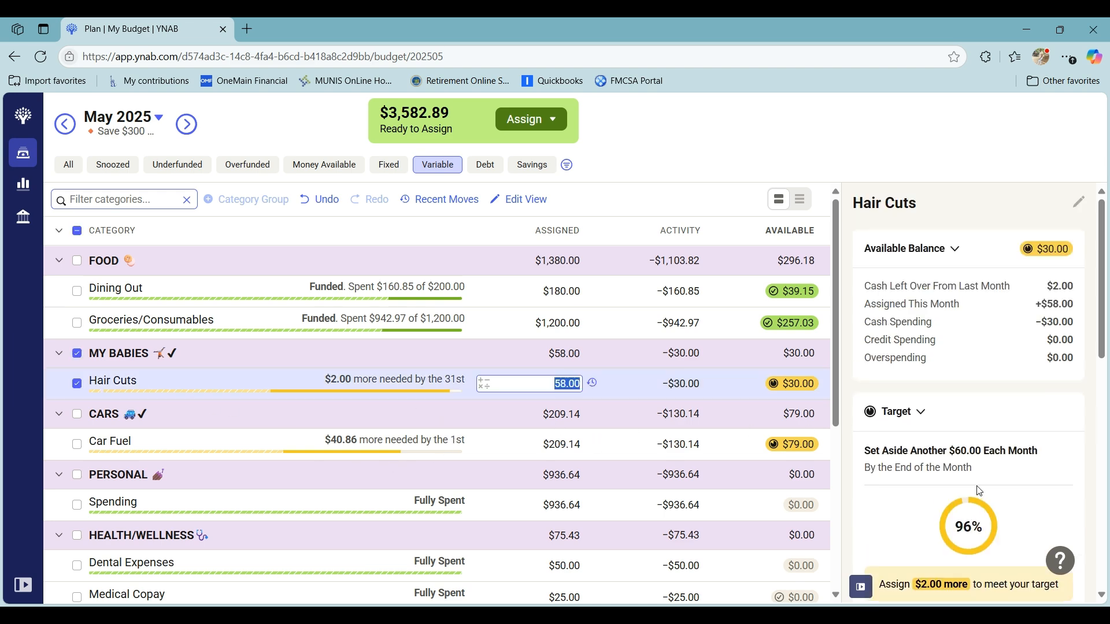
pyautogui.scroll(-4, 971, 489)
pyautogui.click(878, 520)
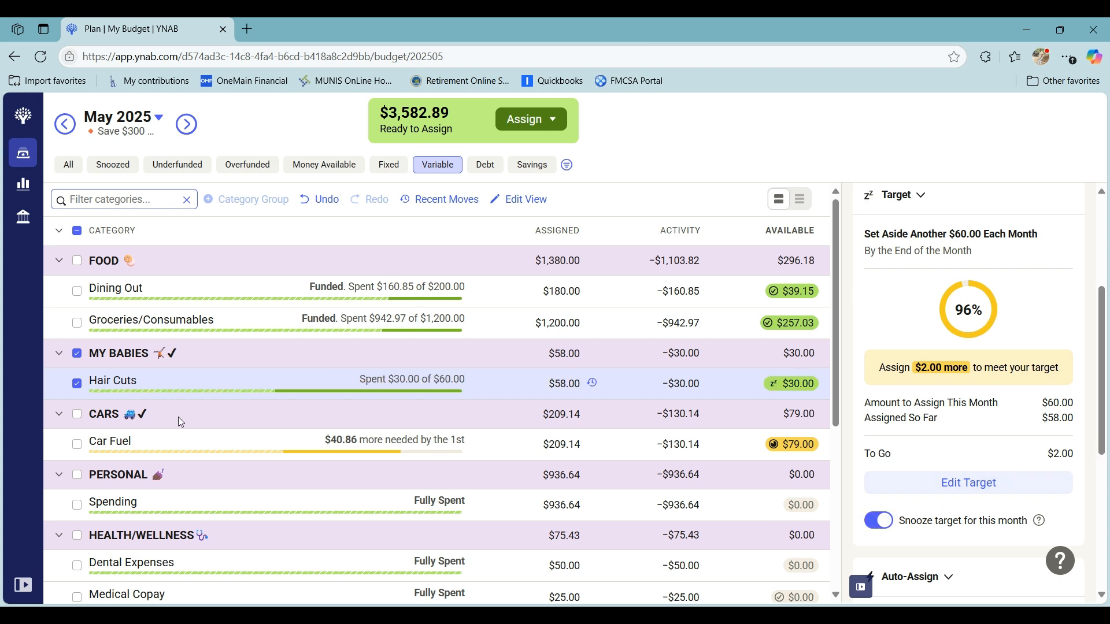
pyautogui.click(76, 385)
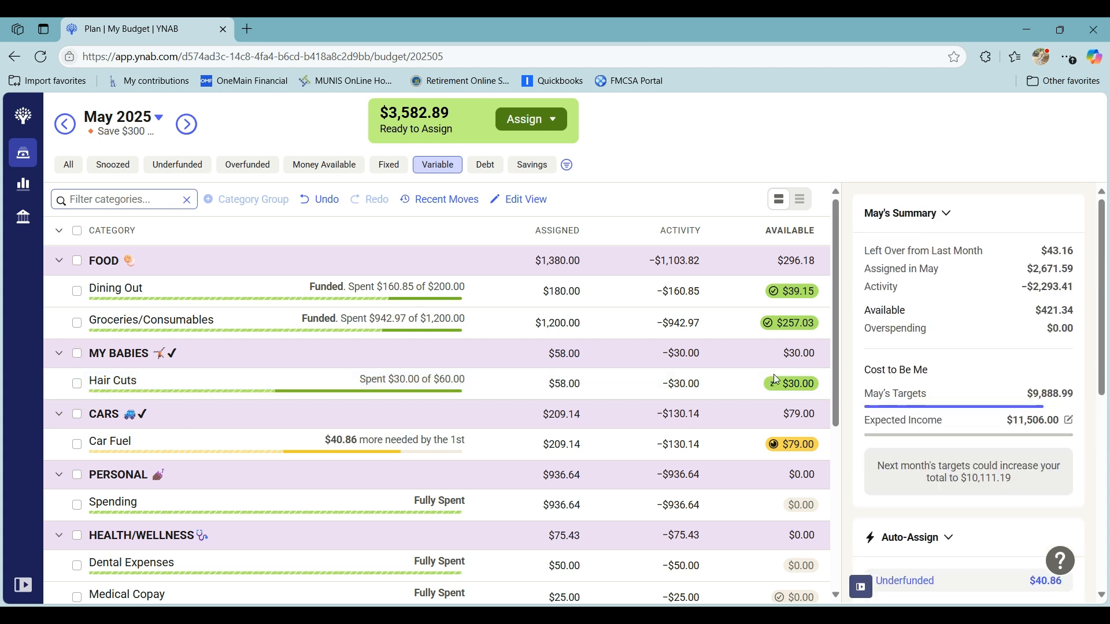
# - Add $5 to the amount assigned to Tips under GIFTS/GIVING and deselect the category
pyautogui.scroll(-3, 776, 380)
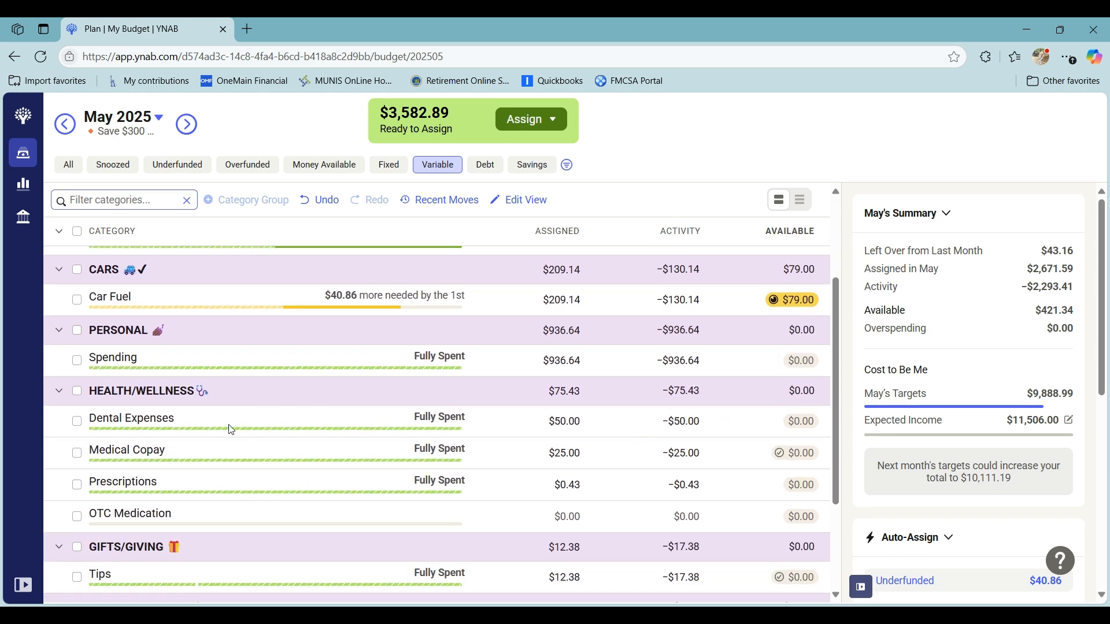
pyautogui.scroll(-3, 230, 427)
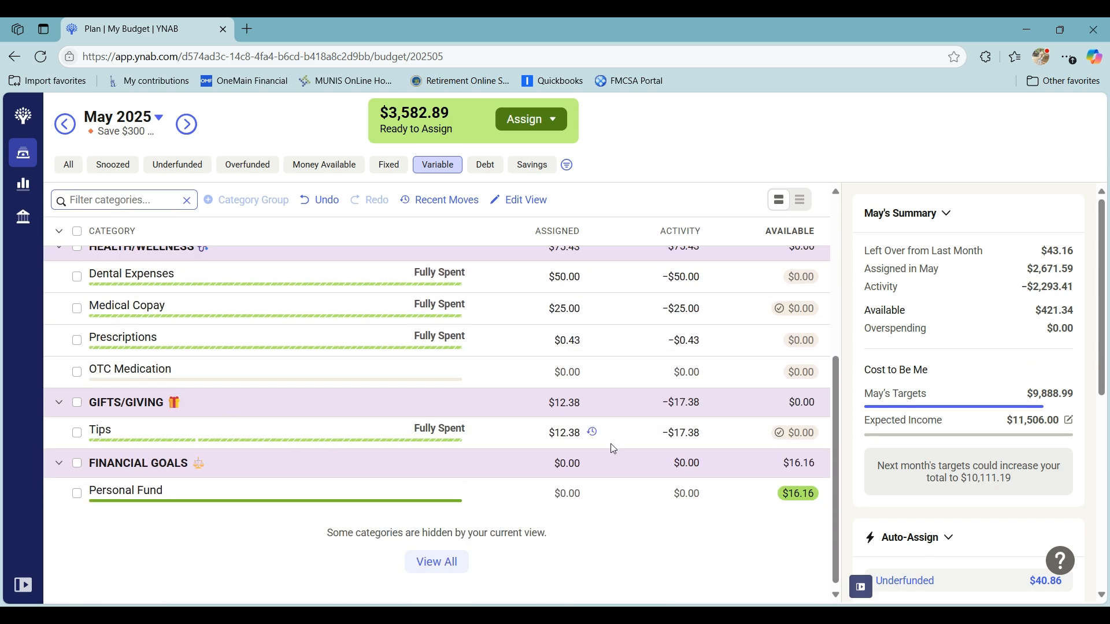
pyautogui.click(555, 433)
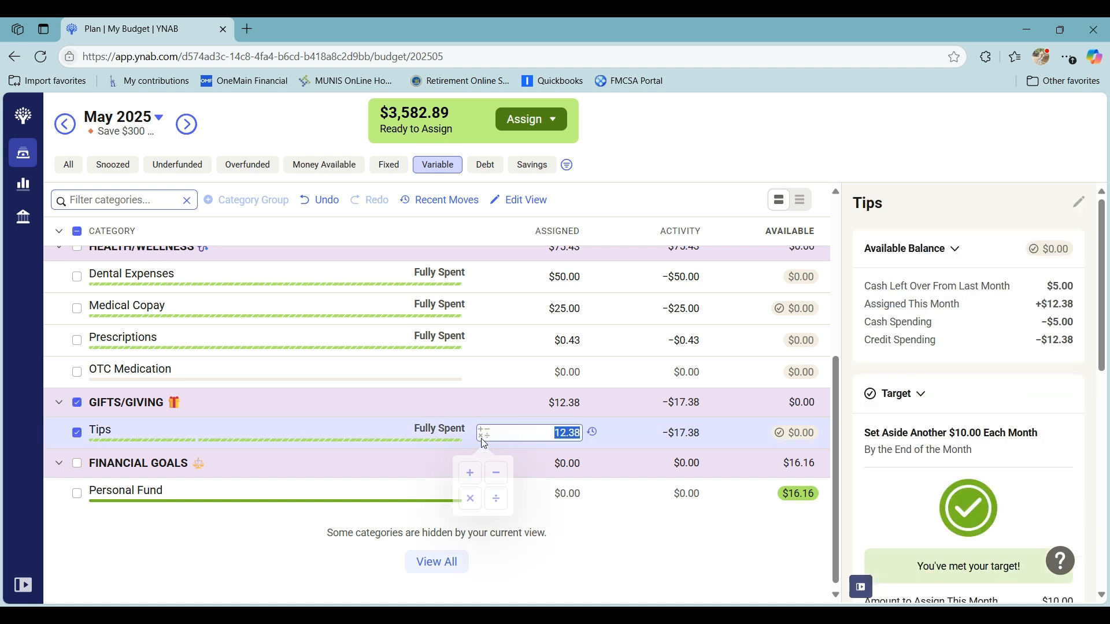
pyautogui.click(469, 474)
pyautogui.write('5')
pyautogui.press('Return')
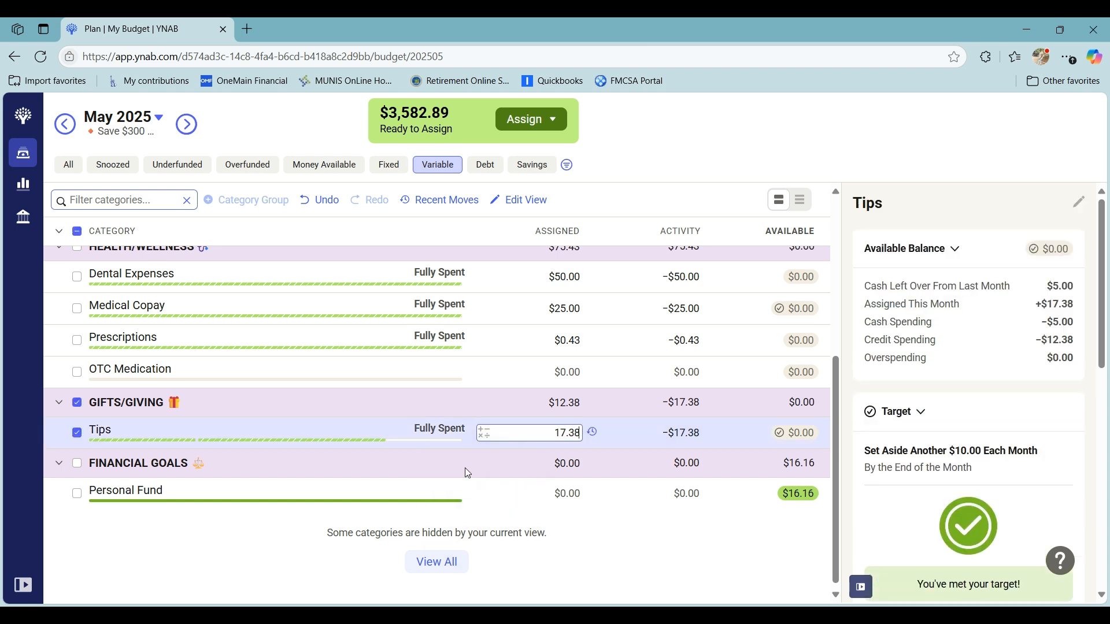
pyautogui.click(77, 435)
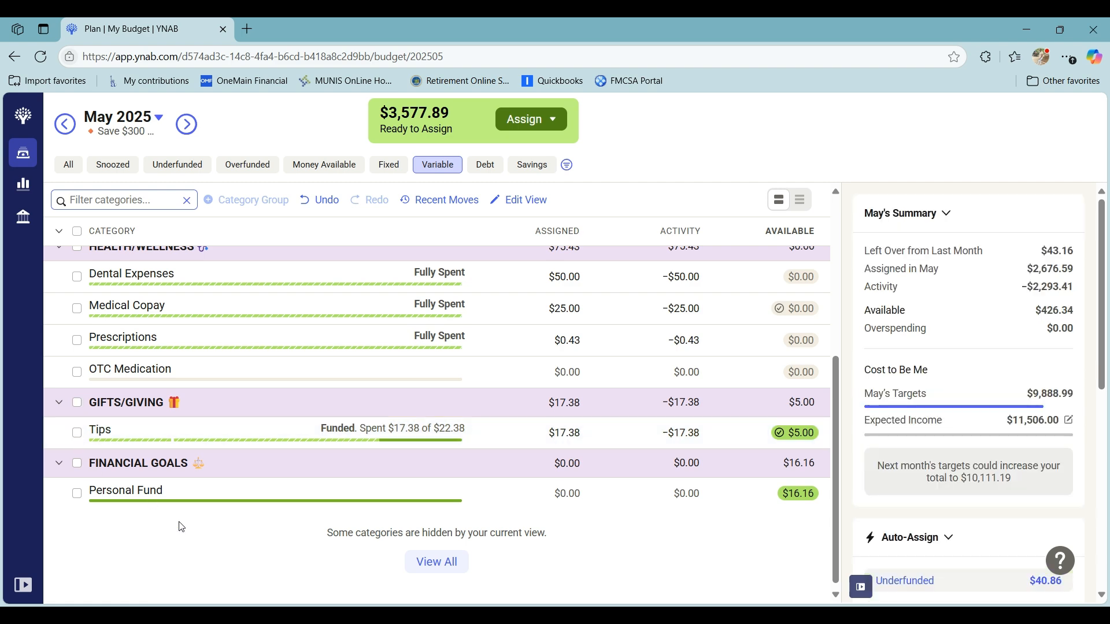
# - In the Savings view, auto-assign the Underfunded amount of $17.15 to School Pictures under MY BABIES
pyautogui.scroll(5, 224, 503)
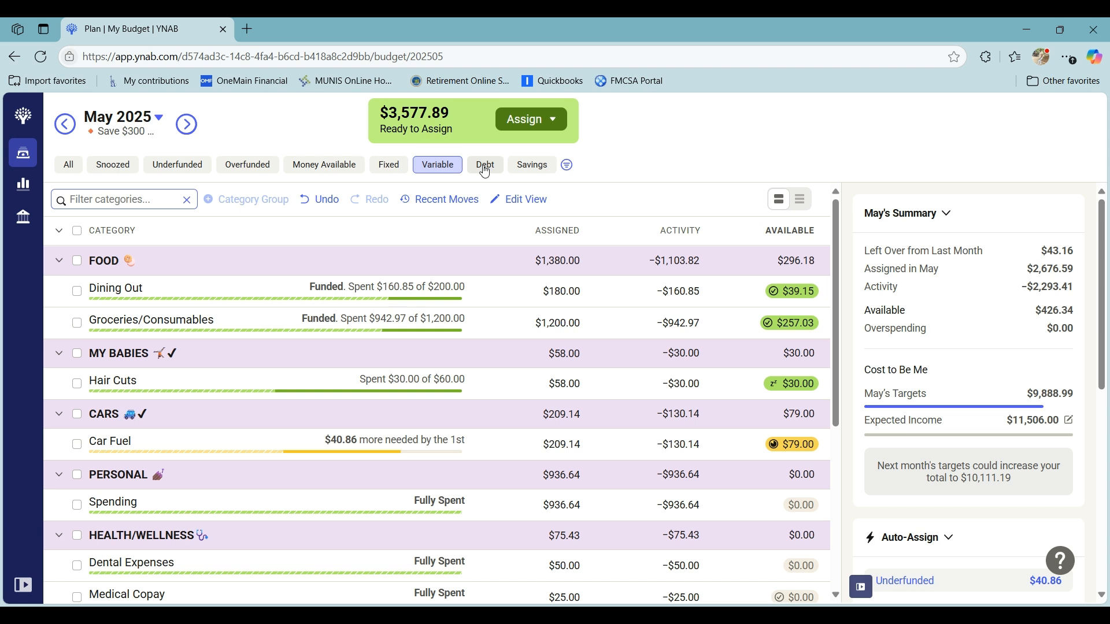
pyautogui.click(535, 169)
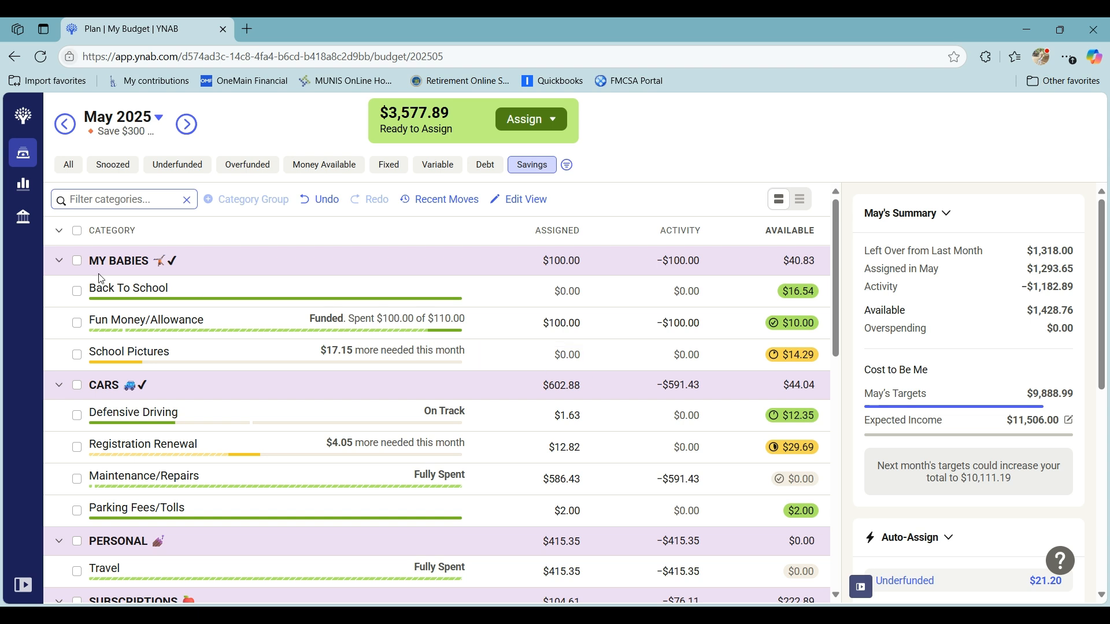
pyautogui.scroll(-1, 1021, 466)
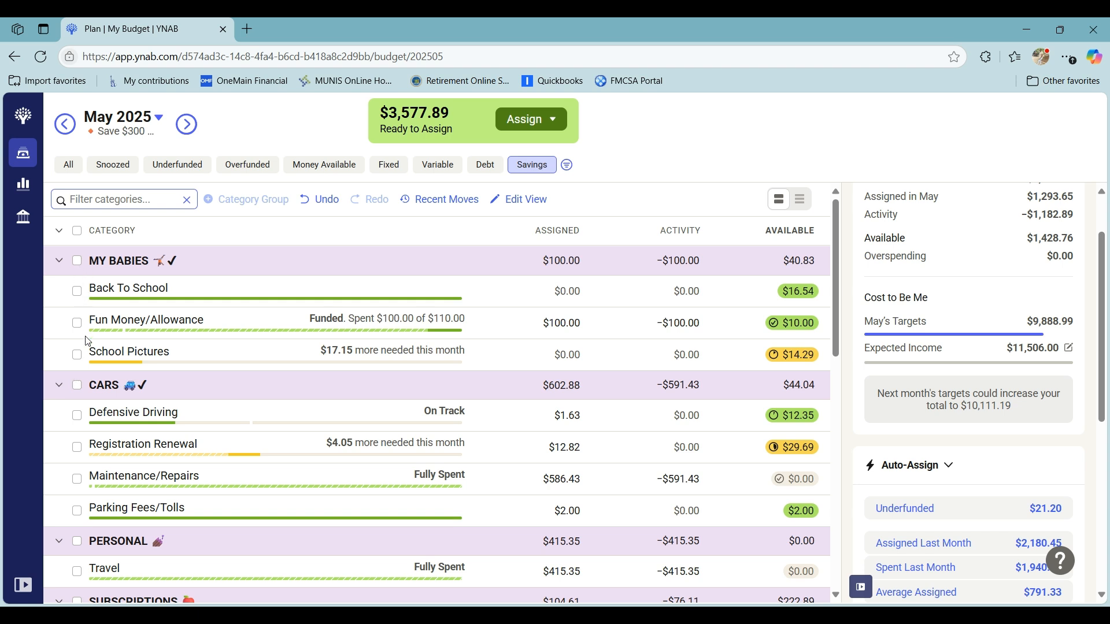
pyautogui.click(76, 354)
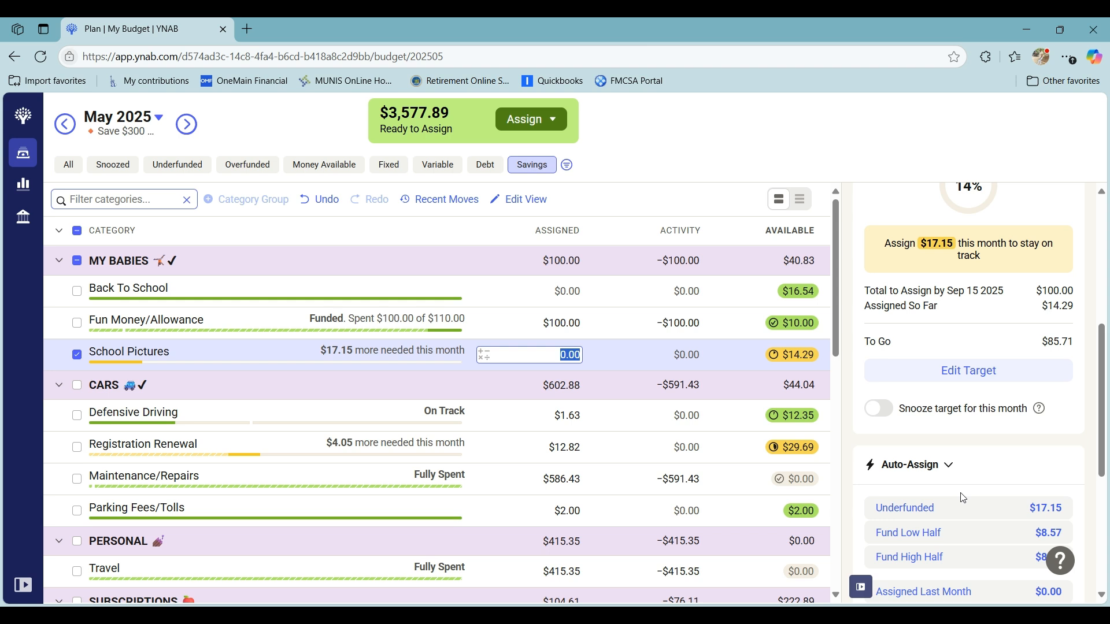
pyautogui.click(962, 512)
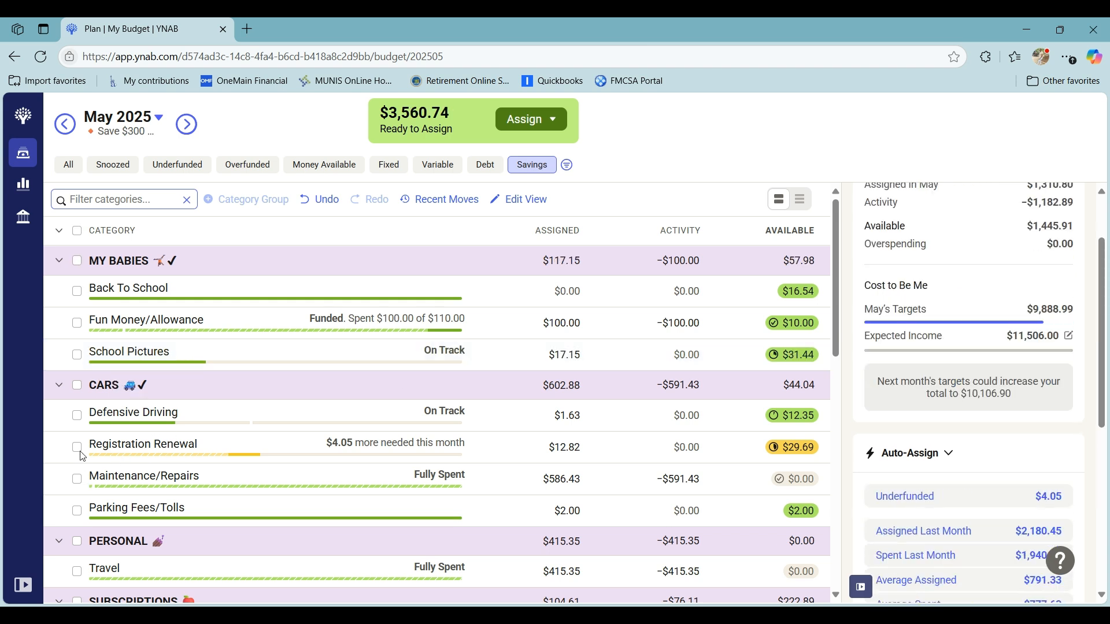
# - Auto-assign the Underfunded amount of $4.05 to Registration Renewal under CARS and deselect the category
pyautogui.click(79, 448)
pyautogui.click(1027, 497)
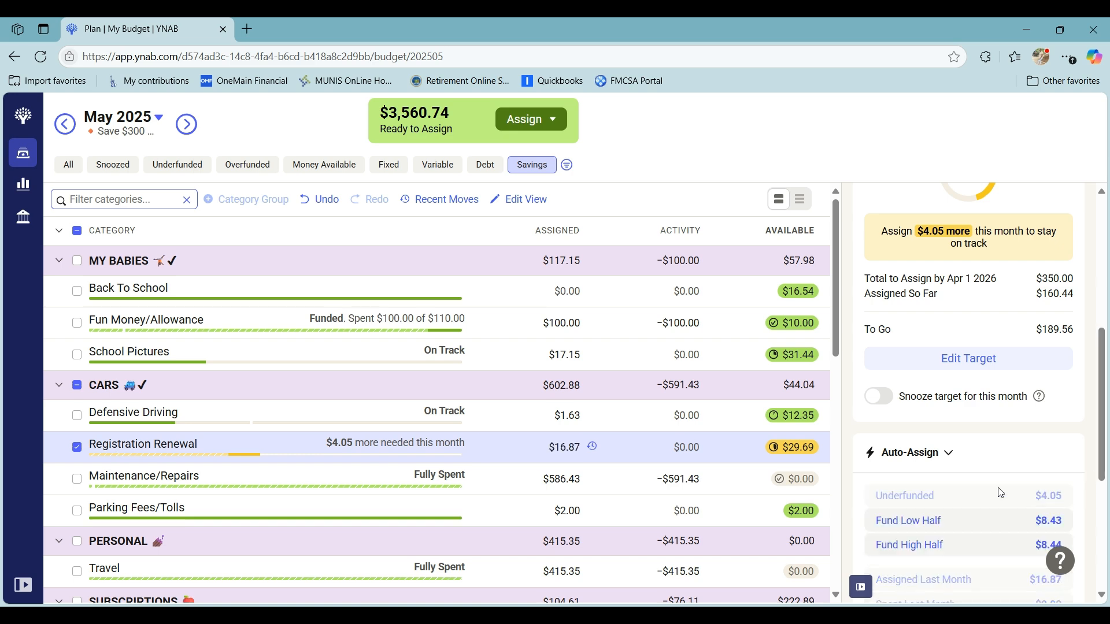
pyautogui.click(78, 448)
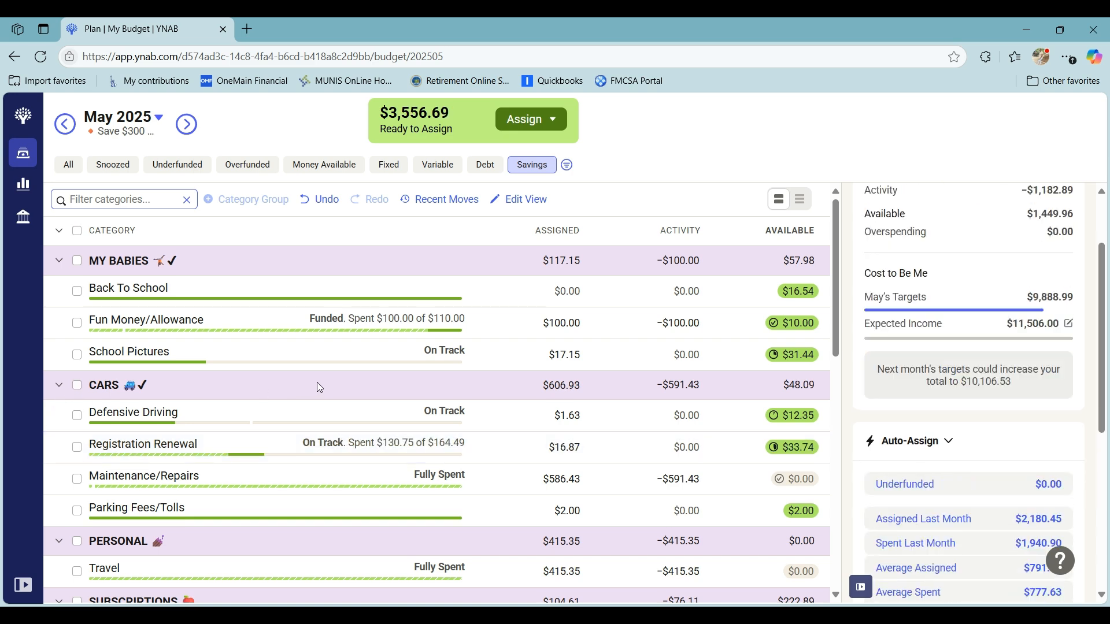
# - In the Underfunded view, add $300 to the amount assigned to Summer Camp/Activities under MY BABIES
pyautogui.scroll(-8, 316, 383)
pyautogui.scroll(-3, 320, 387)
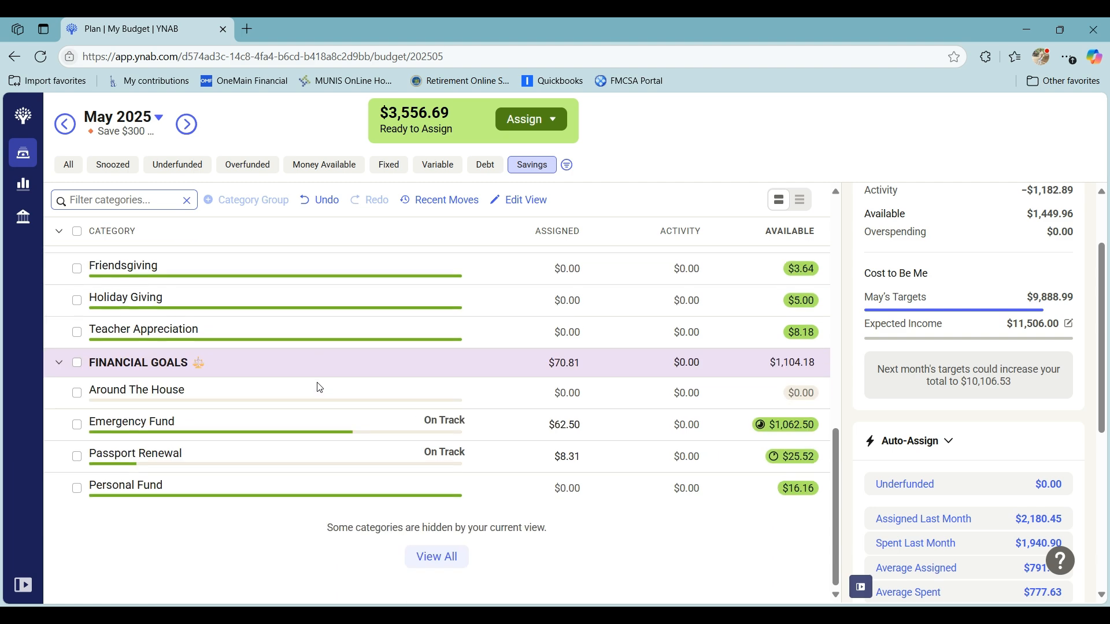
pyautogui.scroll(8, 319, 388)
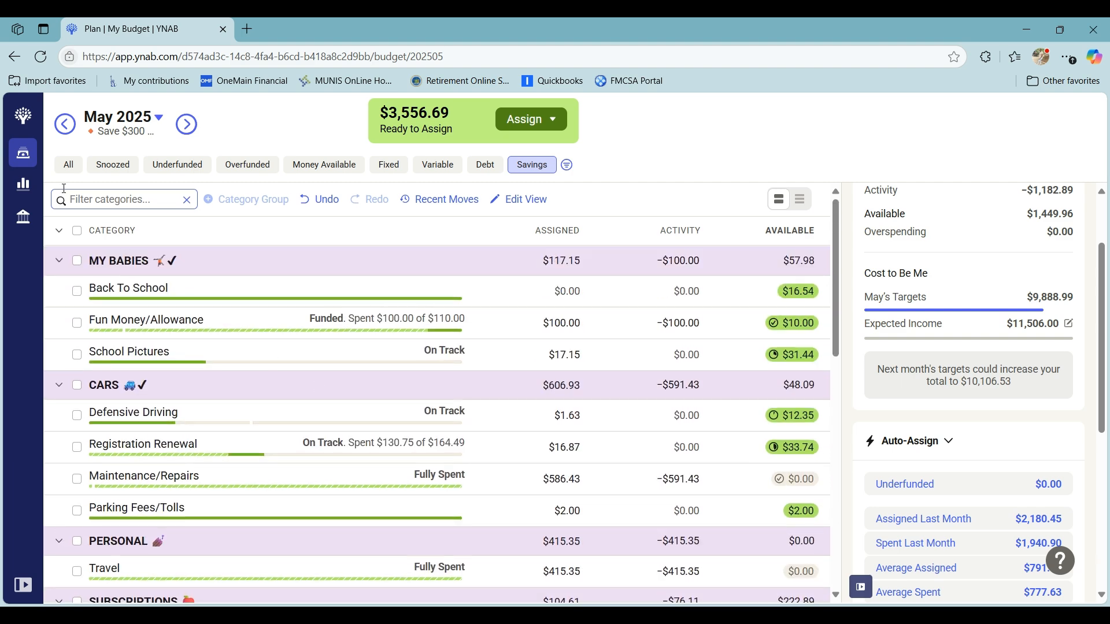
pyautogui.click(63, 169)
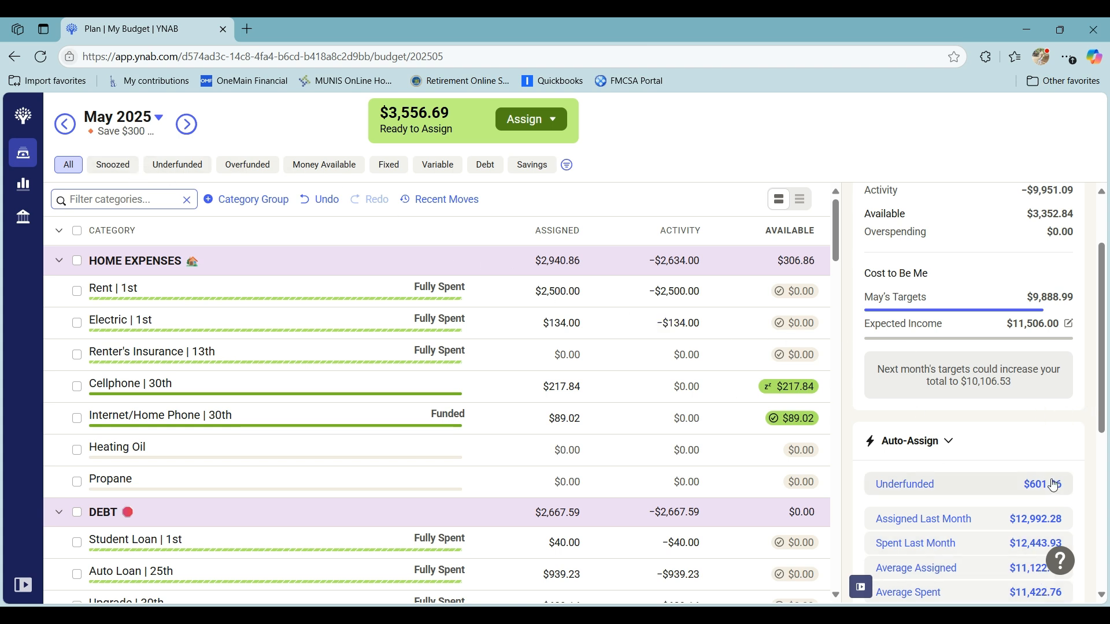
pyautogui.click(180, 166)
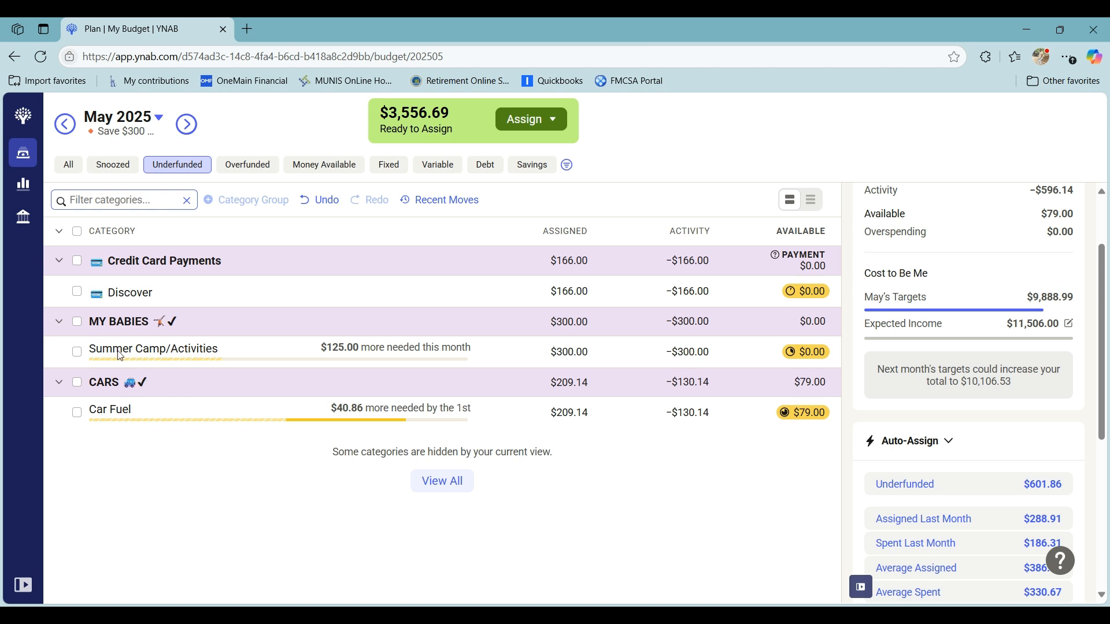
pyautogui.click(78, 352)
pyautogui.click(490, 352)
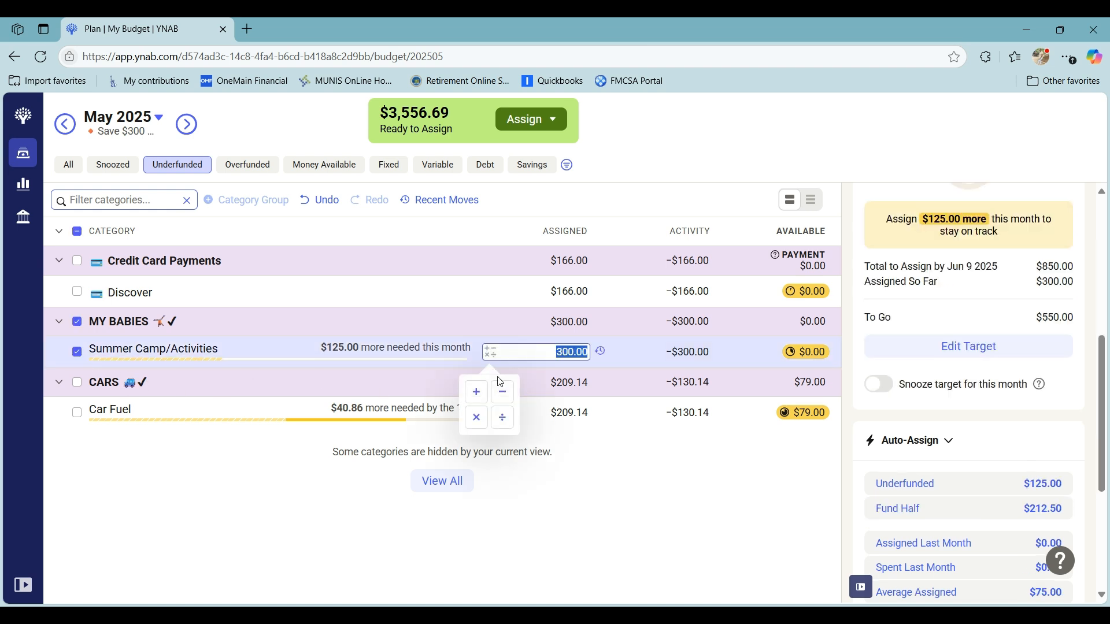
pyautogui.click(479, 396)
pyautogui.write('300')
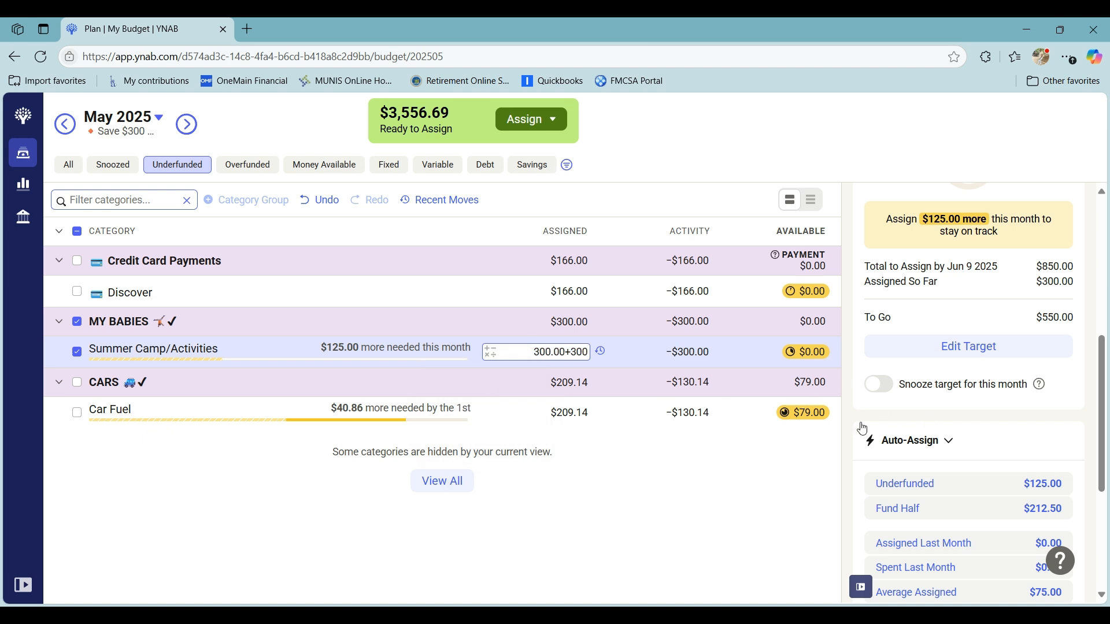
pyautogui.press('Return')
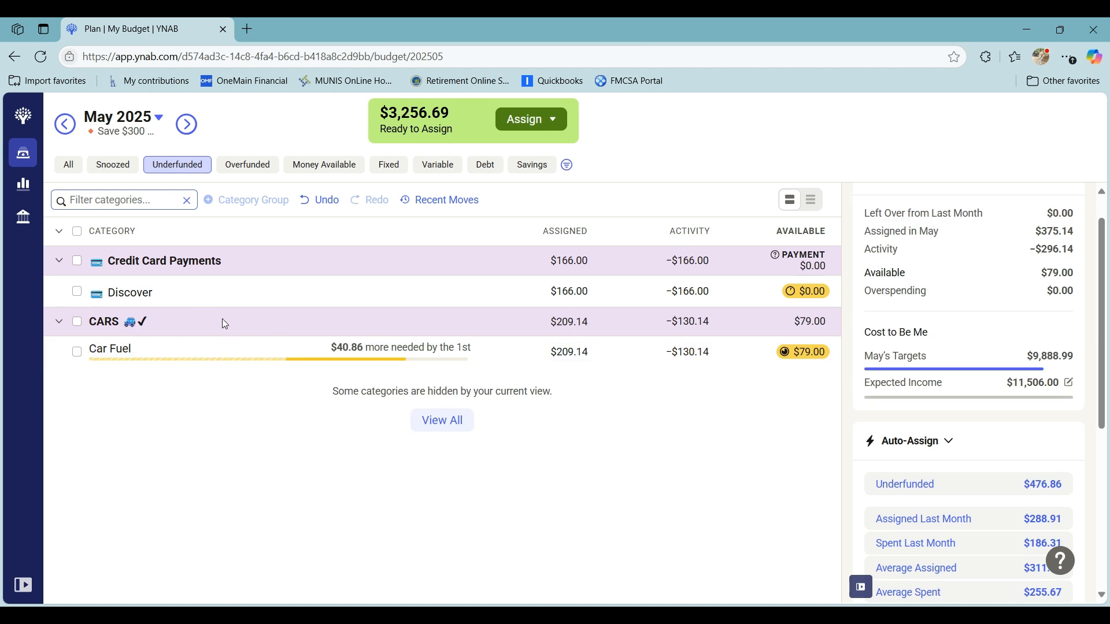
# - Examine the payoff target of the Discover category under Credit Card Payments, then deselect it
pyautogui.click(79, 298)
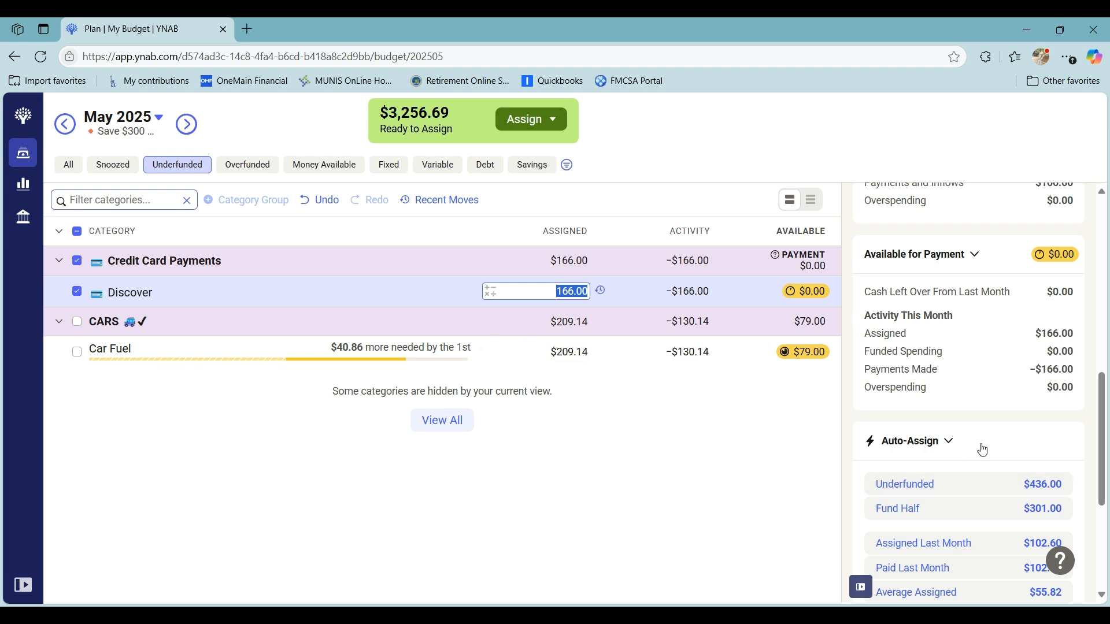
pyautogui.scroll(8, 978, 439)
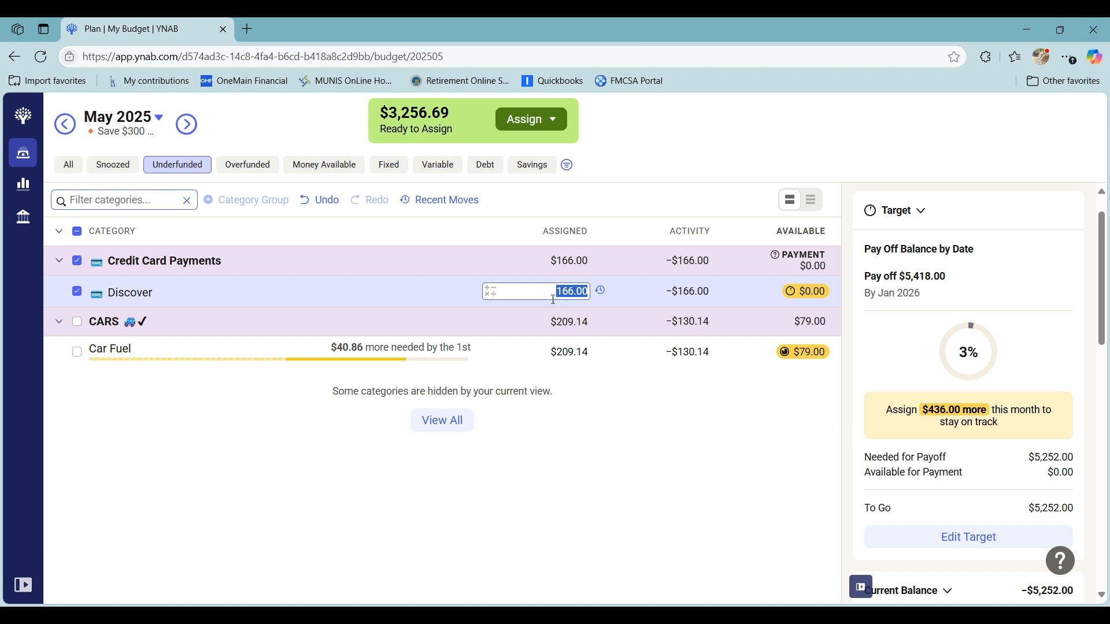
pyautogui.click(77, 292)
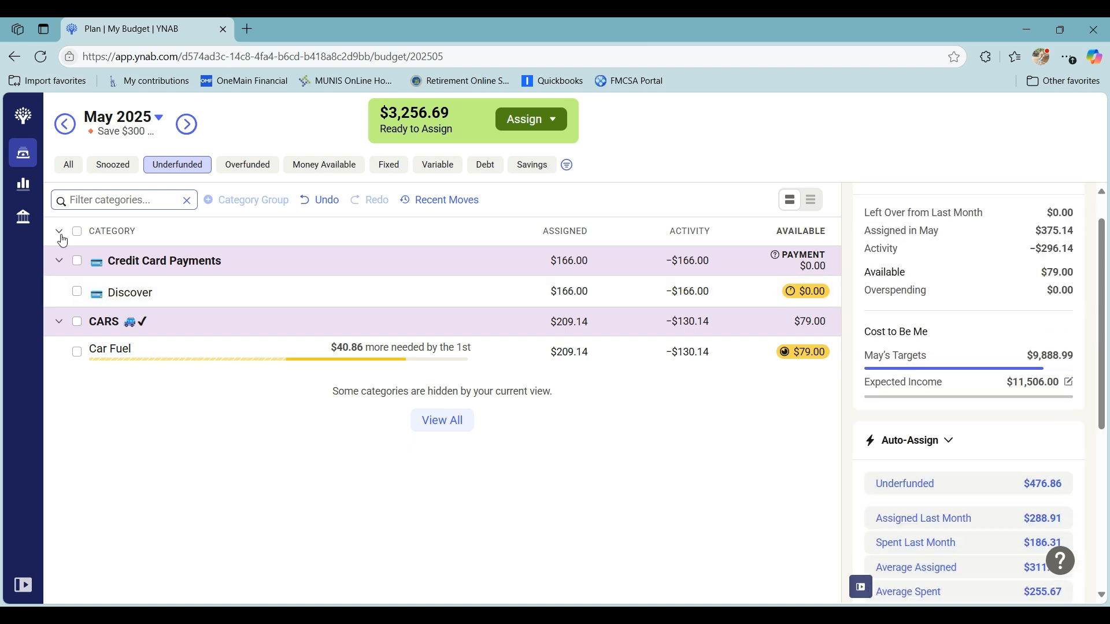
# - Show all categories, switch the budget to June 2025 and assign $2,500 to Rent under HOME EXPENSES
pyautogui.click(67, 166)
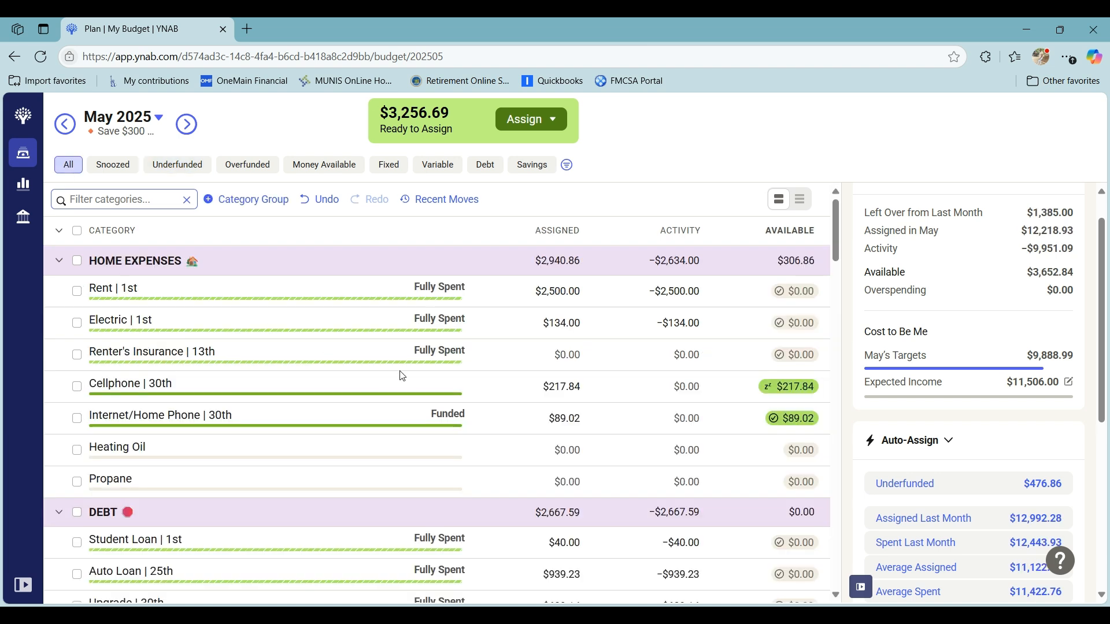
pyautogui.click(187, 124)
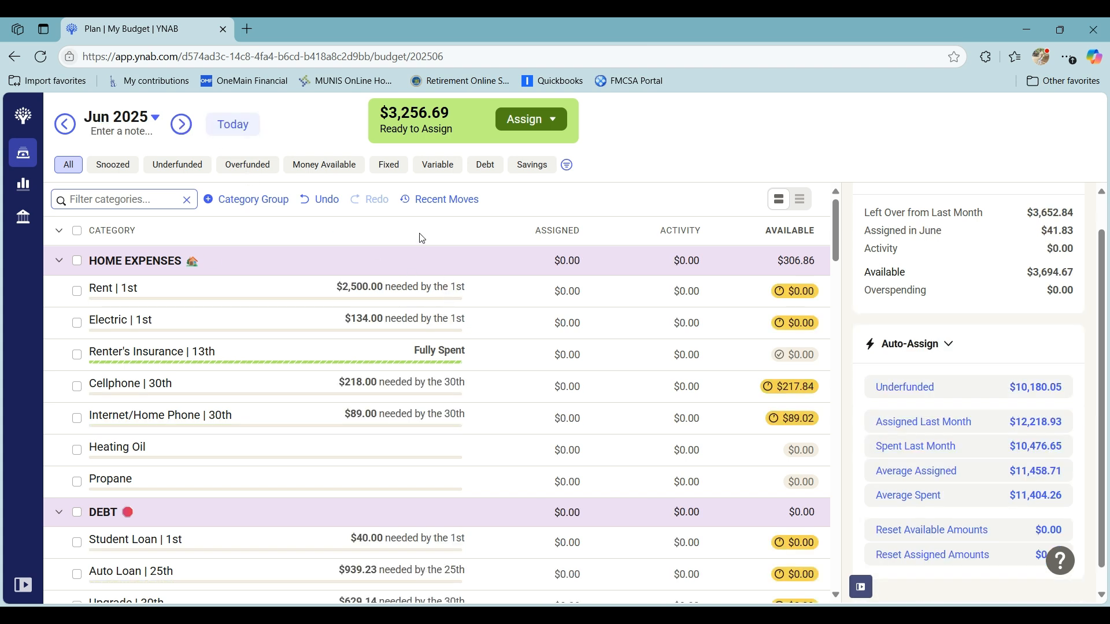
pyautogui.click(550, 294)
pyautogui.write('2500')
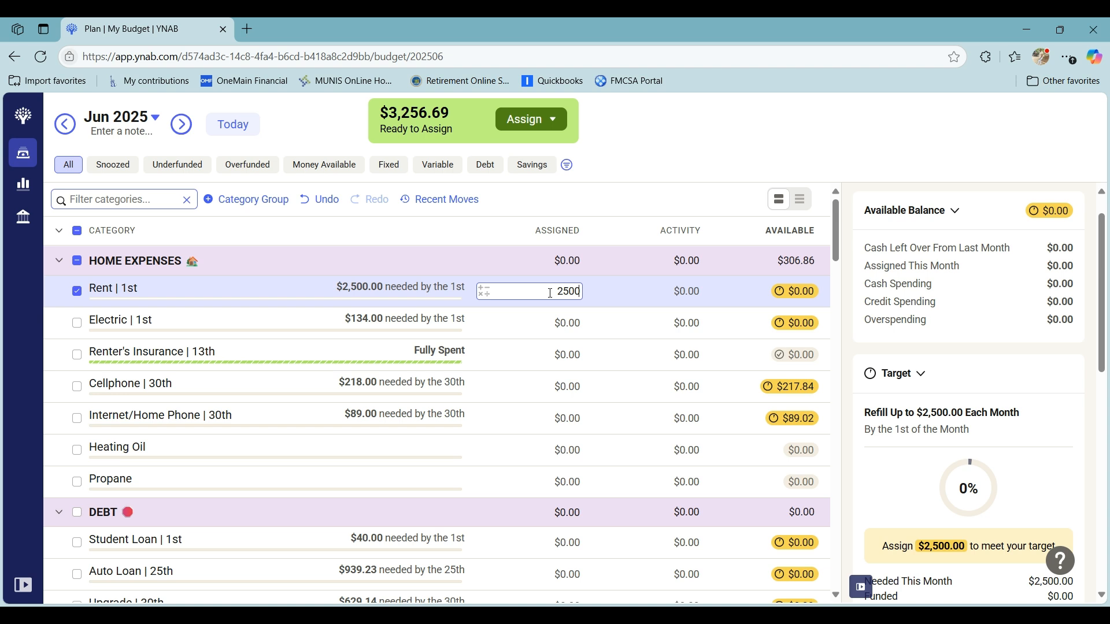
pyautogui.press('Return')
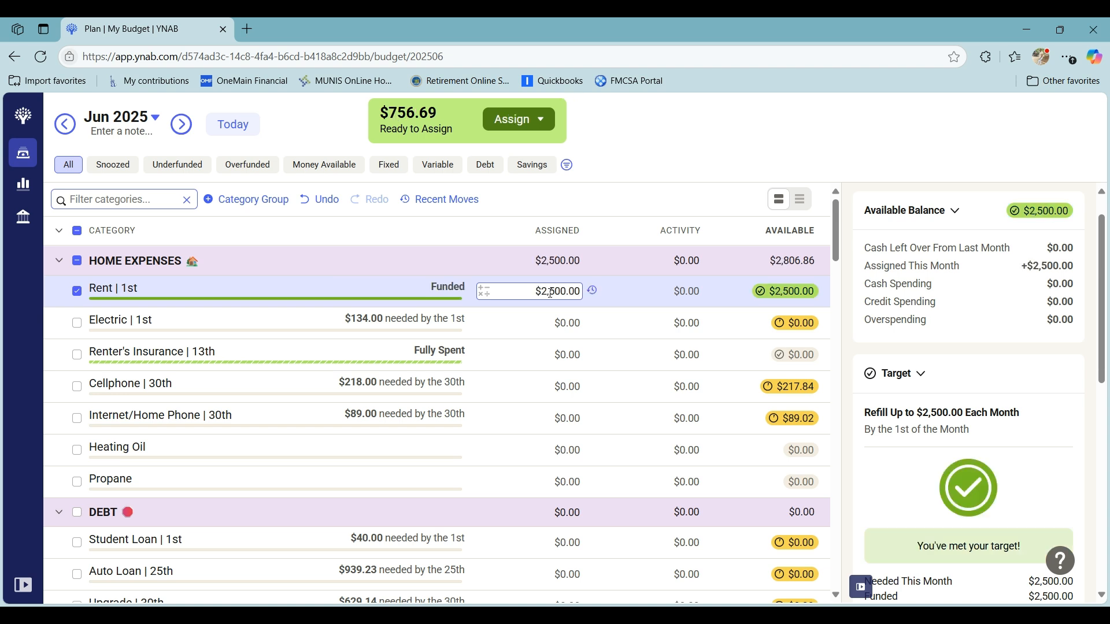
# - Assign $134 to Electric under HOME EXPENSES for June and deselect the category
pyautogui.click(552, 323)
pyautogui.write('134')
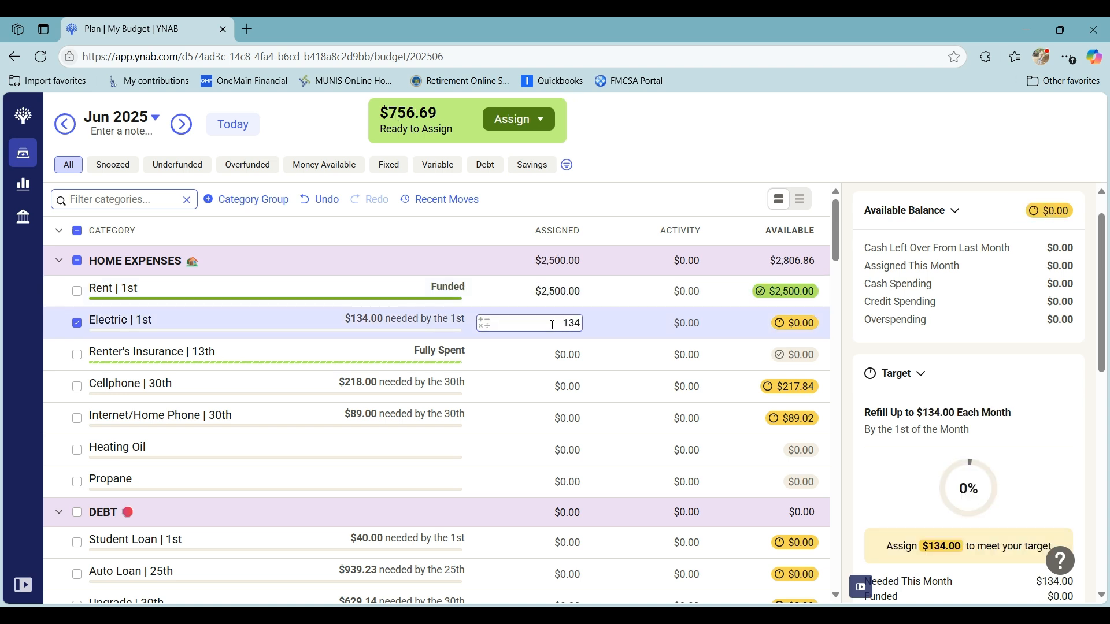
pyautogui.press('Return')
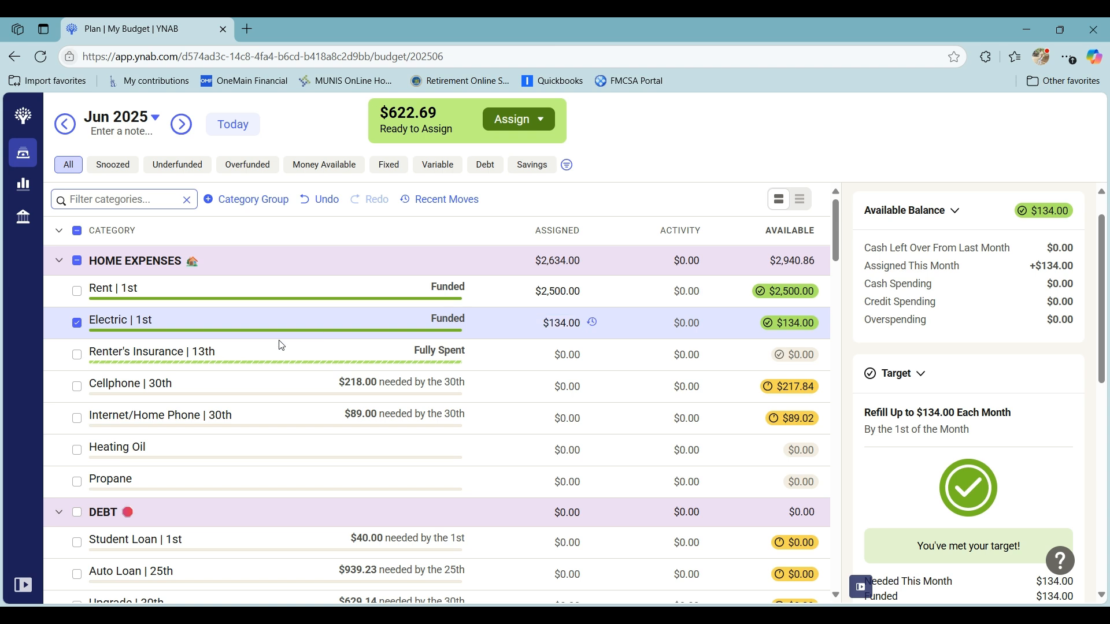
pyautogui.click(78, 326)
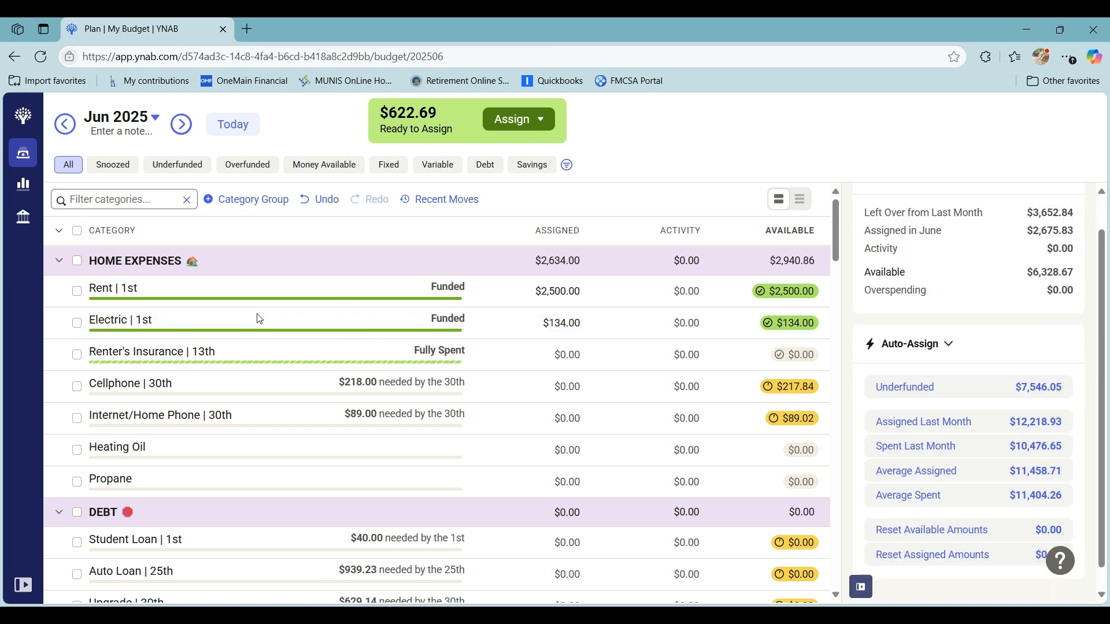
# - Assign $40 to Student Loan under DEBT for June and deselect the category
pyautogui.scroll(-3, 442, 396)
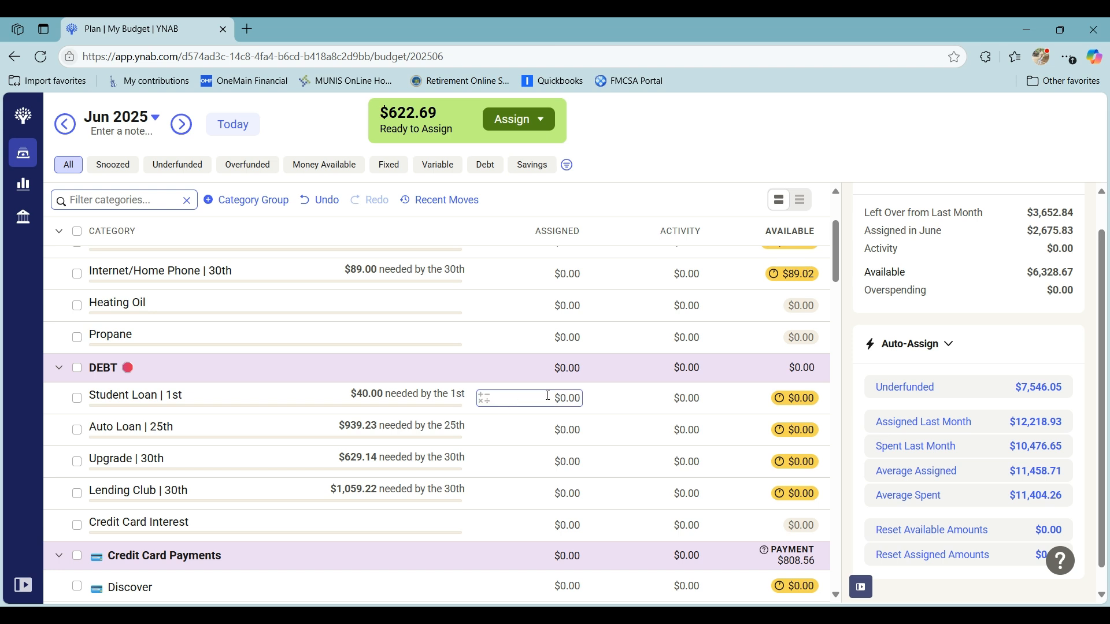
pyautogui.click(548, 396)
pyautogui.write('40')
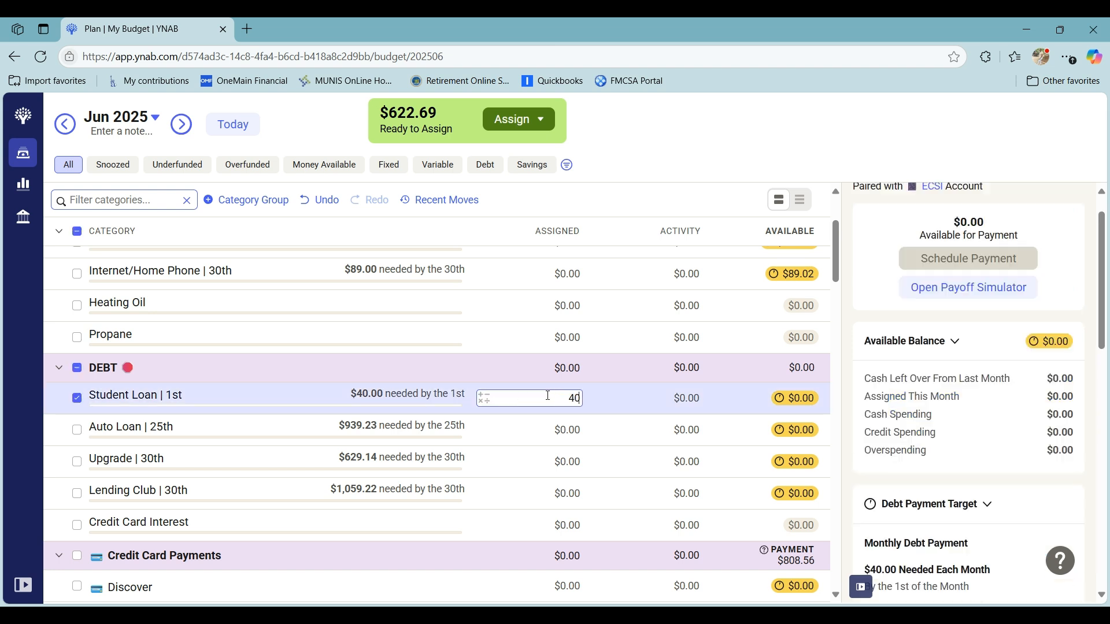
pyautogui.press('Return')
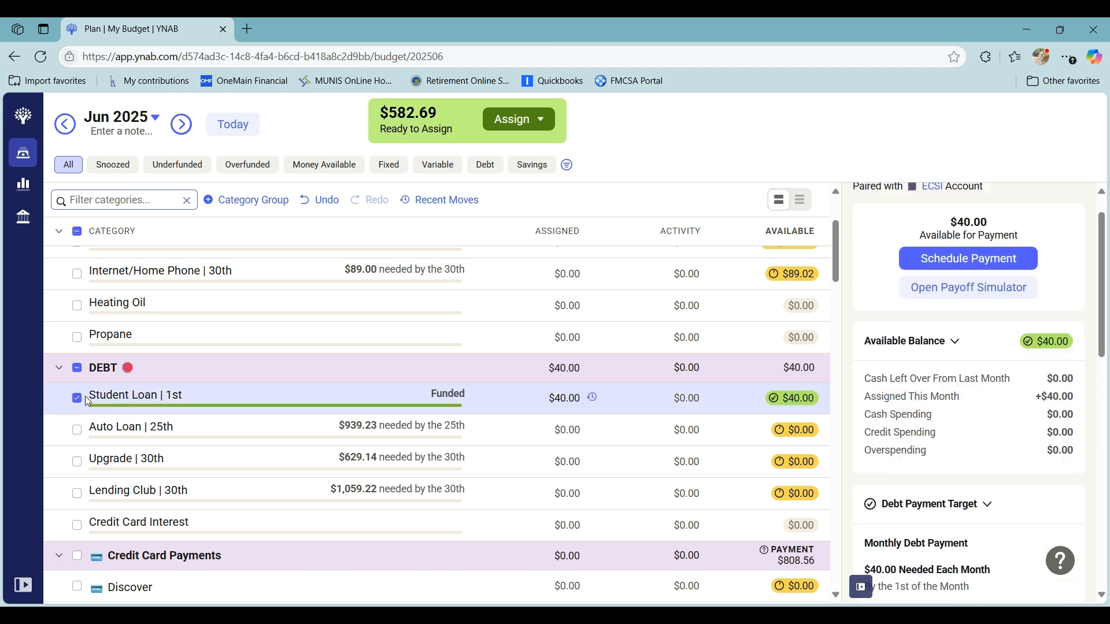
pyautogui.click(77, 396)
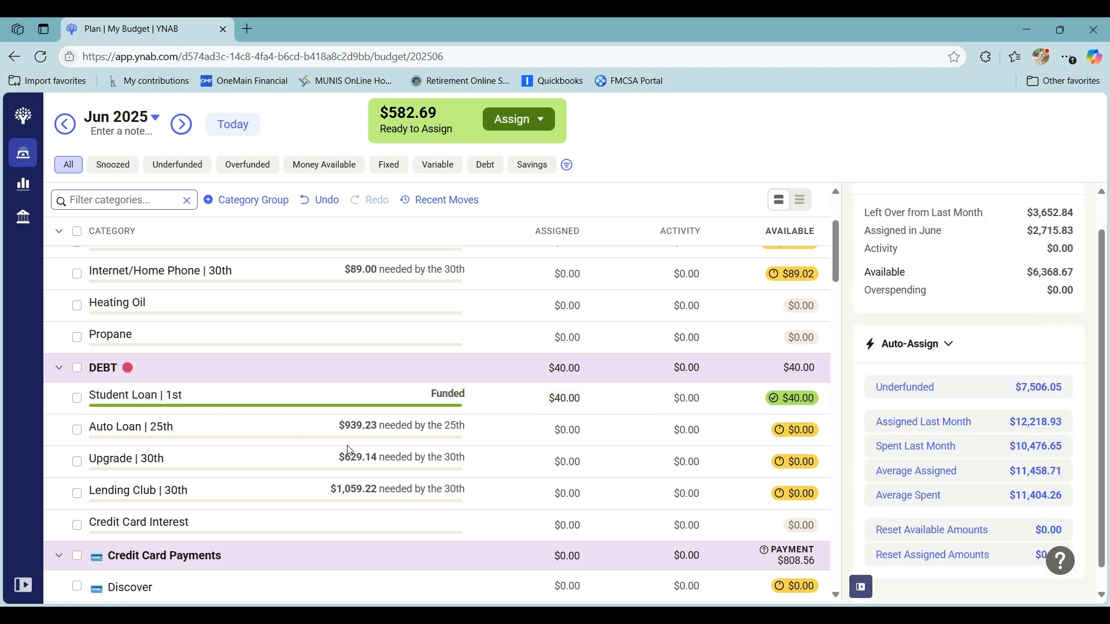
# - Assign $415.35 to Spending under PERSONAL for June and deselect the category
pyautogui.scroll(-1, 349, 451)
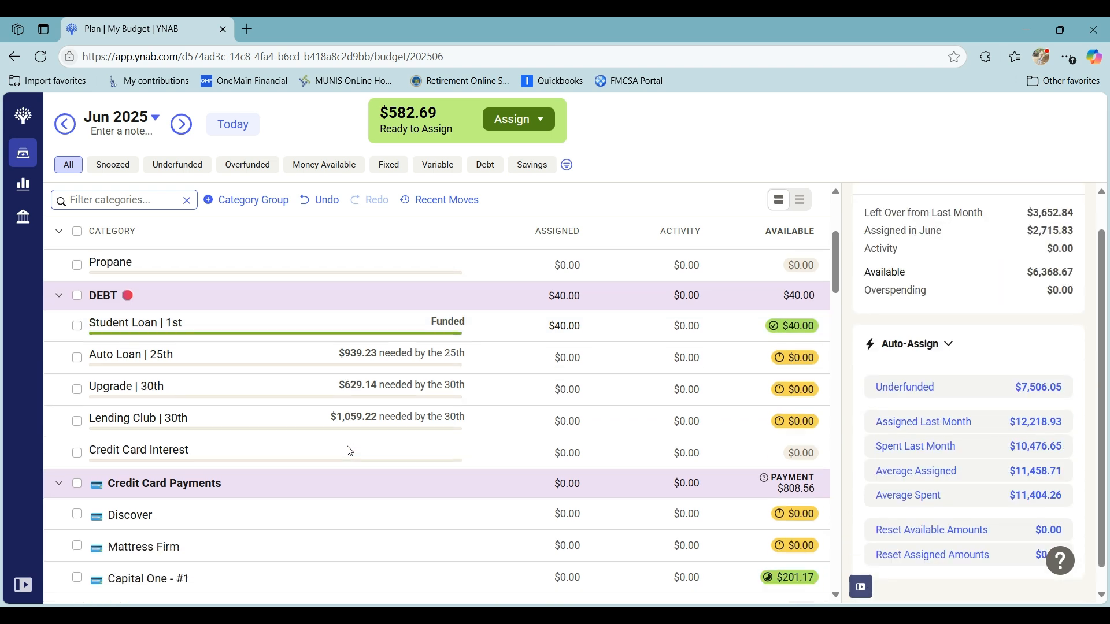
pyautogui.scroll(-1, 349, 450)
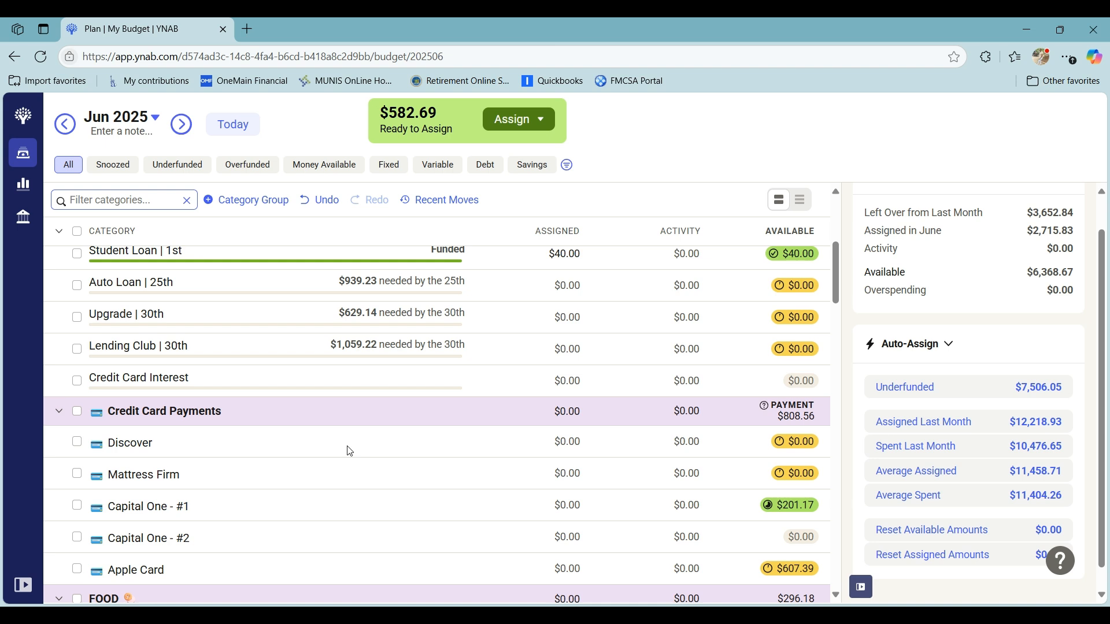
pyautogui.scroll(-1, 349, 451)
pyautogui.scroll(-2, 349, 451)
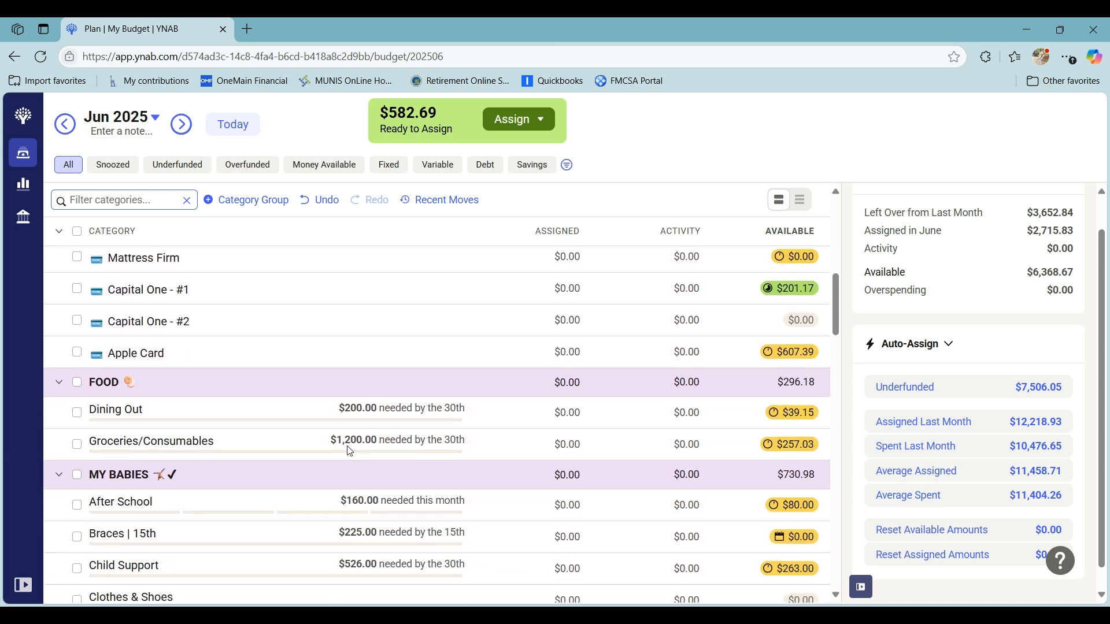
pyautogui.scroll(-1, 350, 451)
pyautogui.scroll(-2, 349, 450)
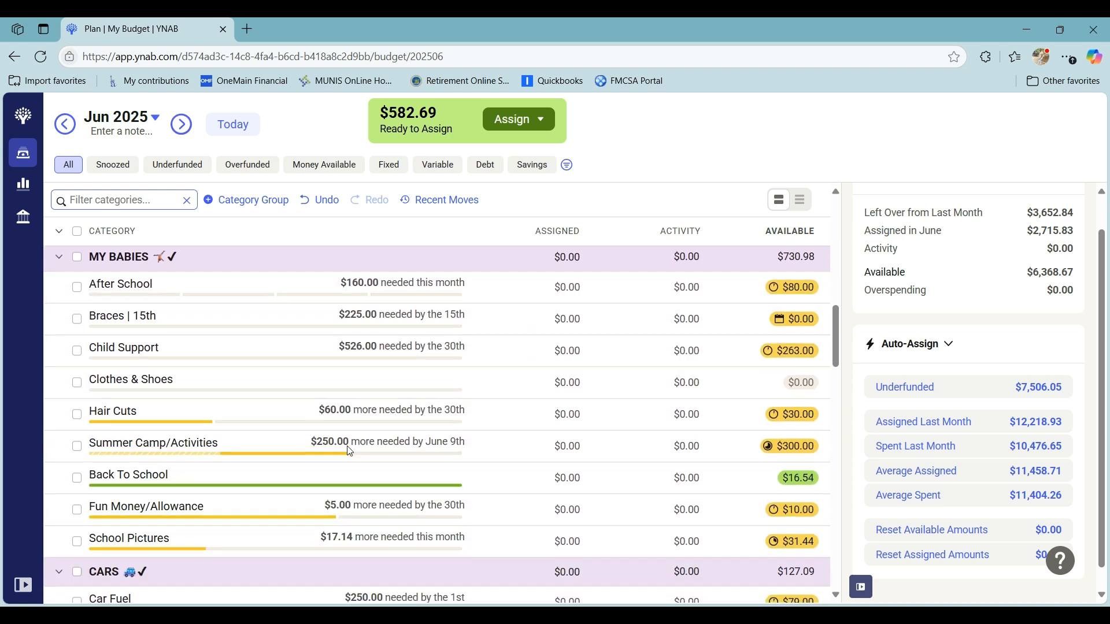
pyautogui.scroll(-2, 349, 451)
pyautogui.scroll(-1, 349, 451)
pyautogui.scroll(-3, 349, 450)
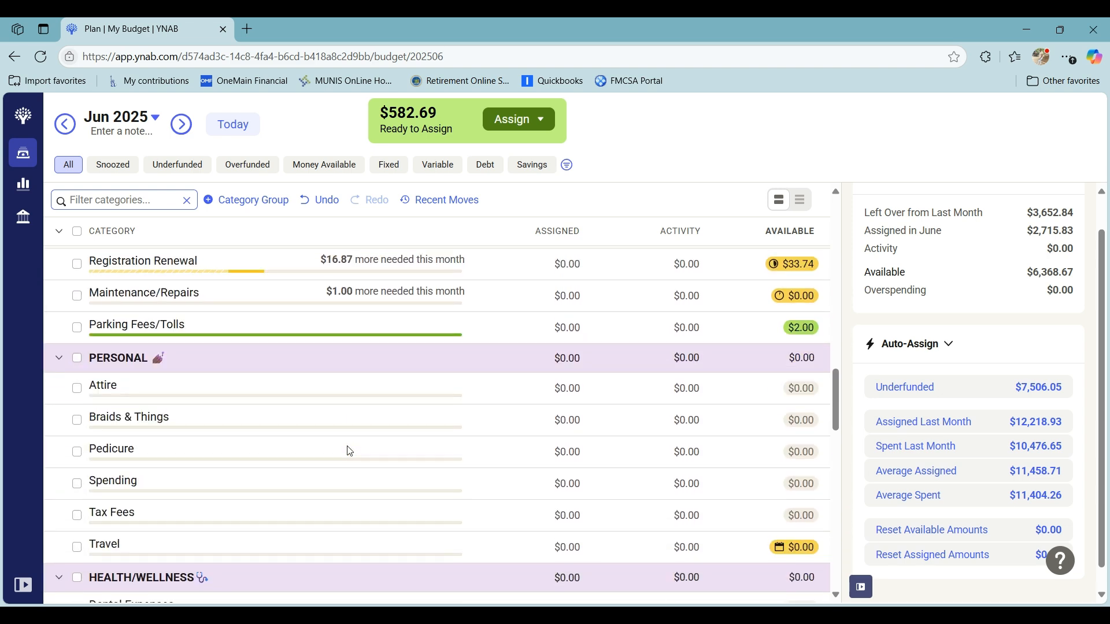
pyautogui.scroll(-2, 349, 450)
pyautogui.scroll(3, 349, 451)
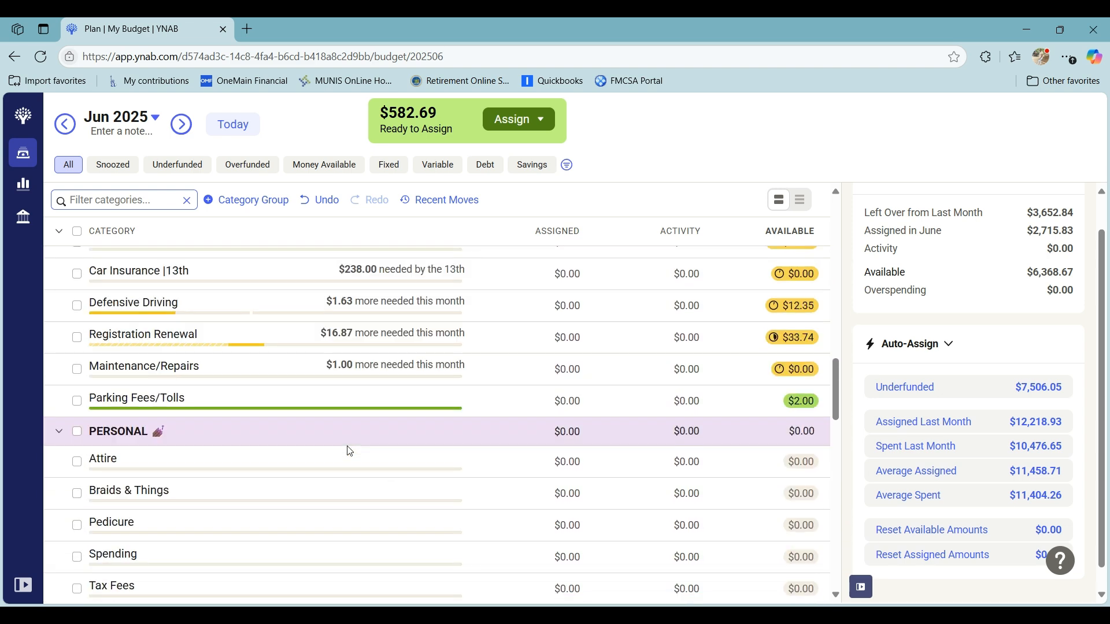
pyautogui.scroll(-1, 349, 451)
pyautogui.click(568, 487)
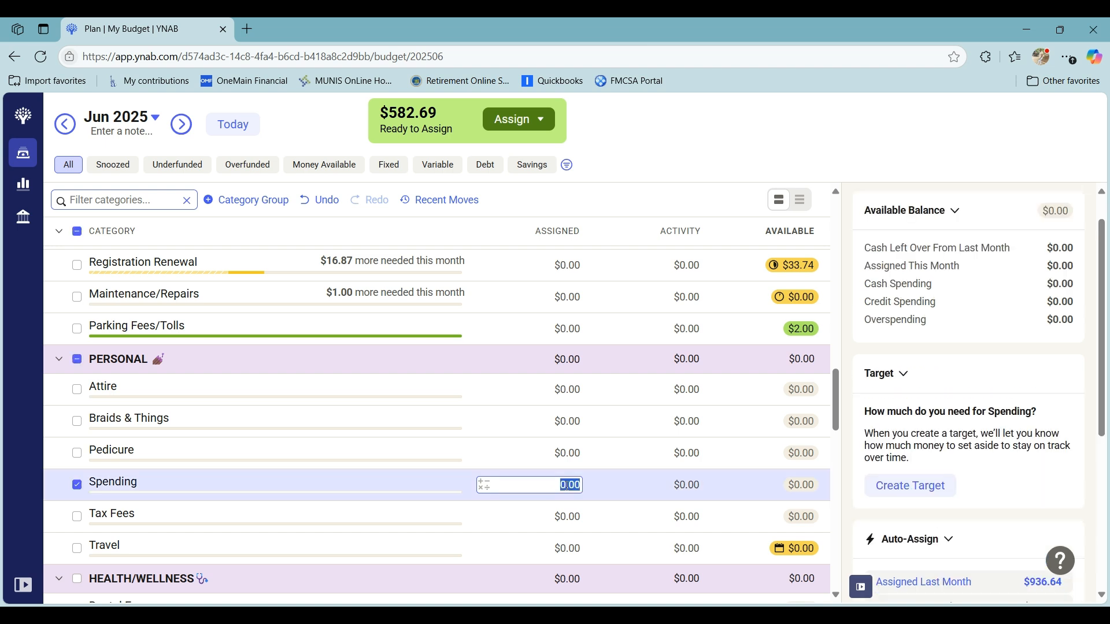
pyautogui.write('415.35')
pyautogui.press('Return')
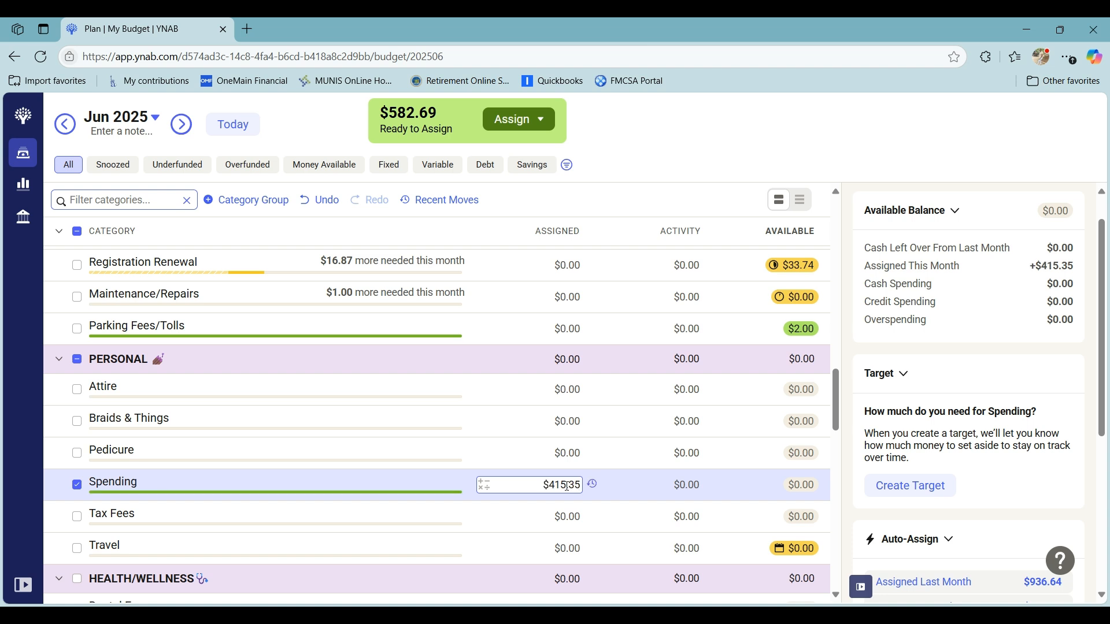
pyautogui.click(77, 488)
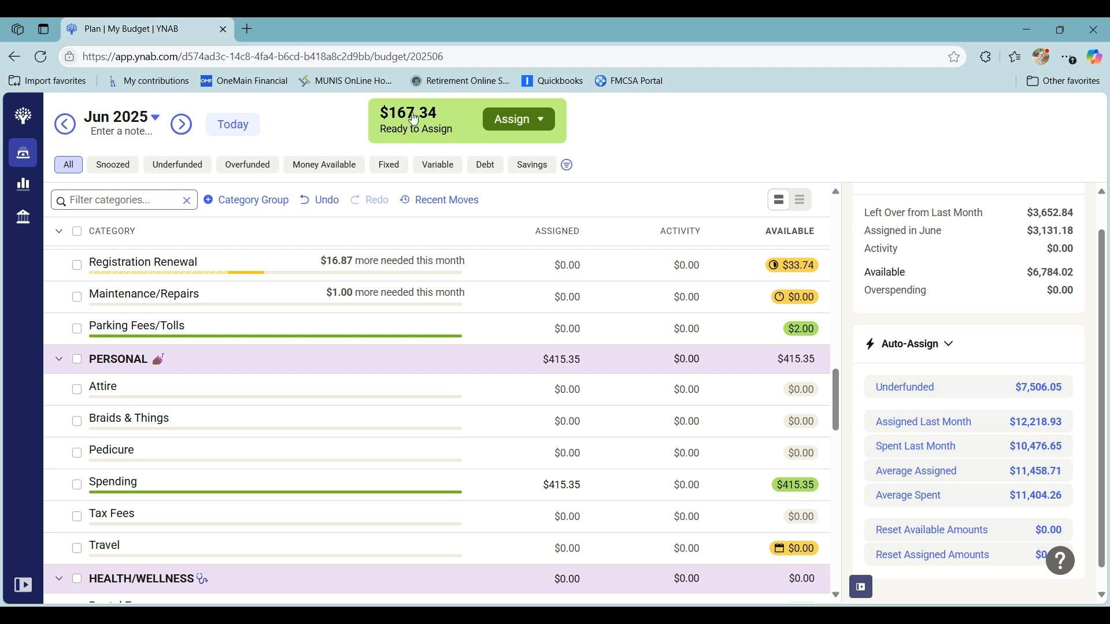
# - Assign $9 to Hp Ink under SUBSCRIPTIONS for June and deselect the category
pyautogui.scroll(-8, 497, 454)
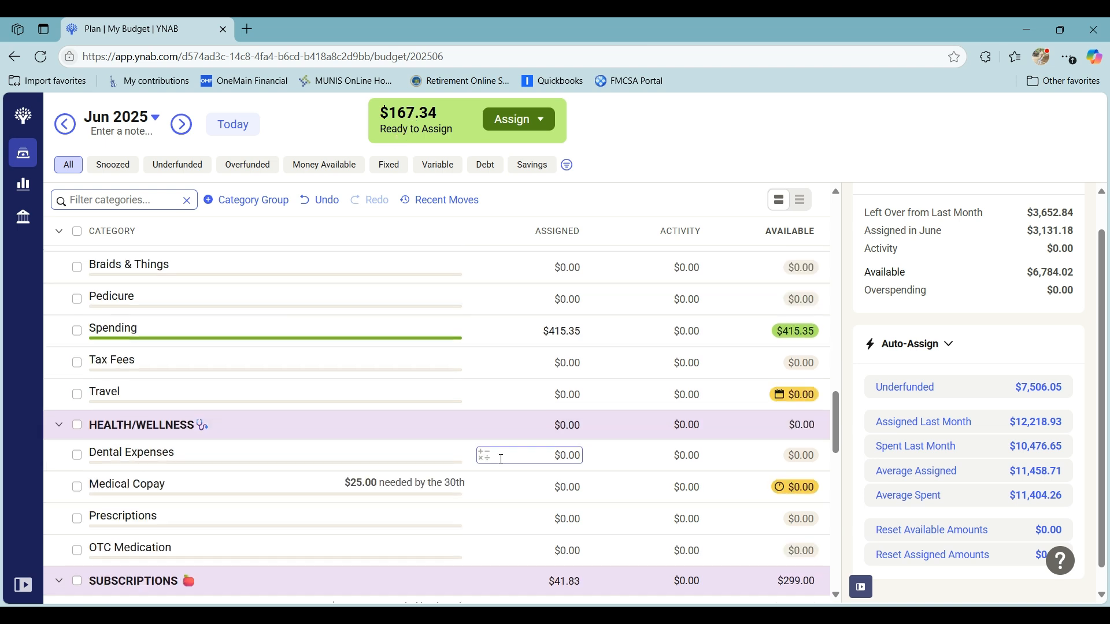
pyautogui.click(570, 332)
pyautogui.write('9')
pyautogui.press('Return')
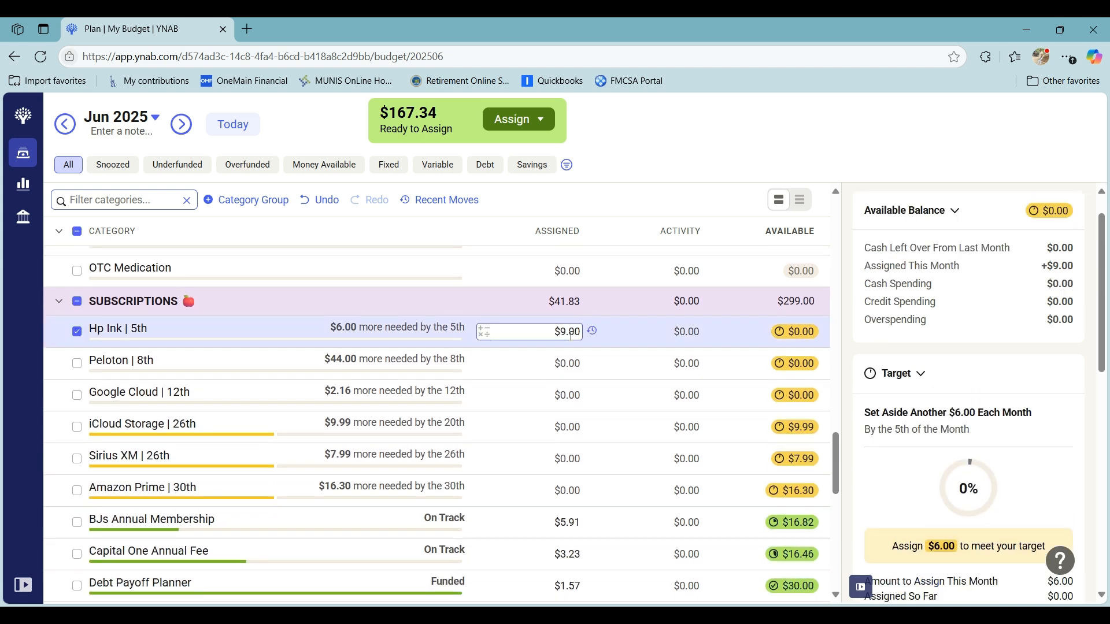
pyautogui.click(77, 332)
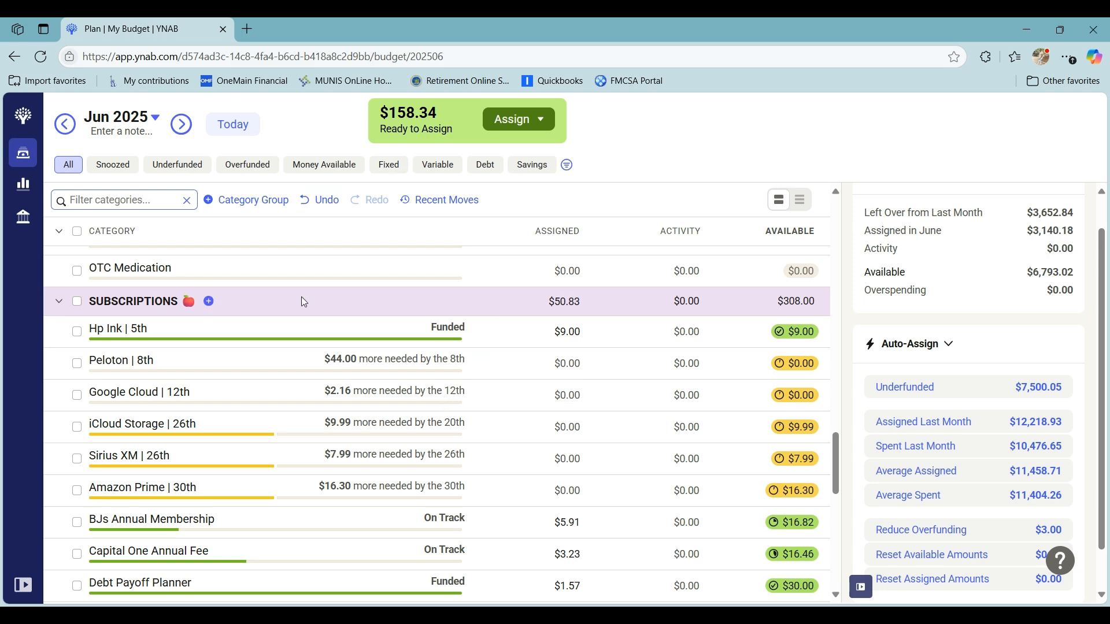
pyautogui.scroll(3, 327, 299)
pyautogui.scroll(7, 325, 297)
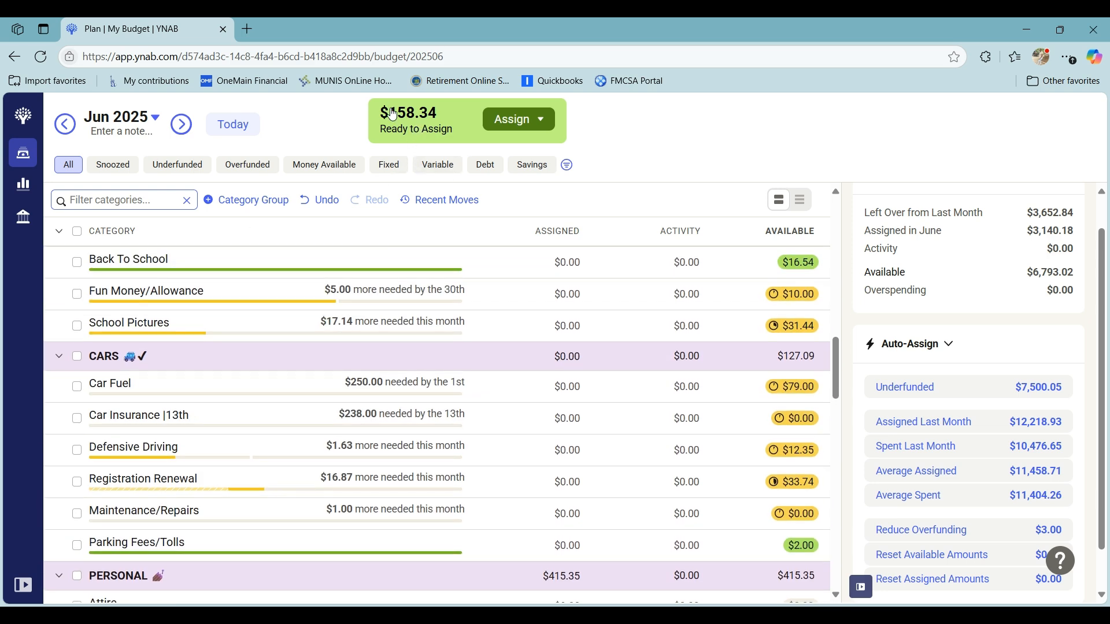
pyautogui.scroll(3, 560, 339)
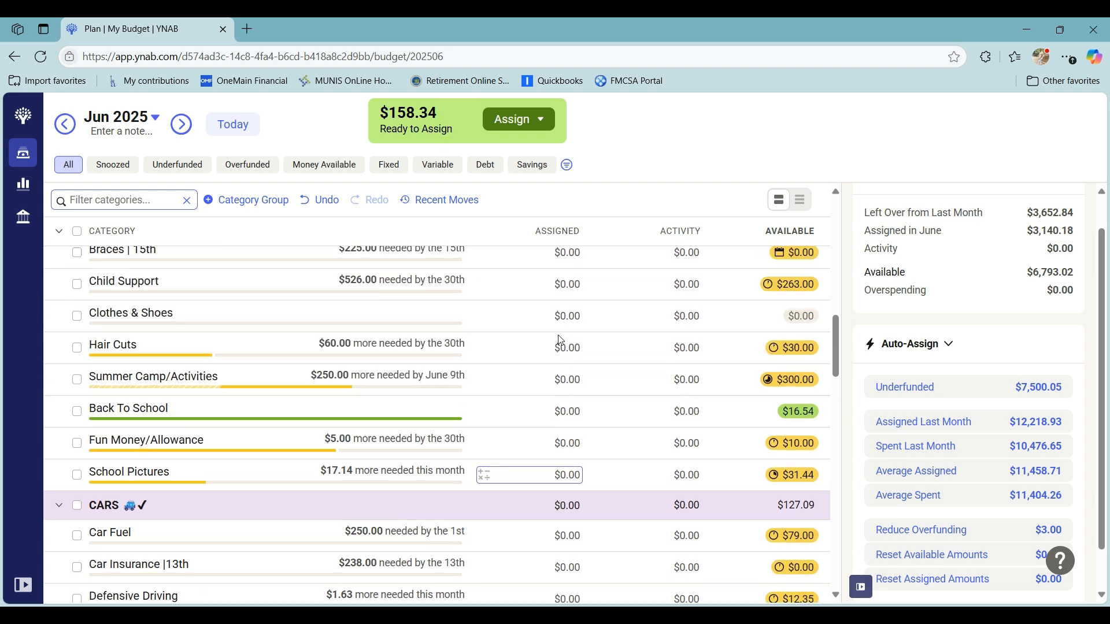
# - Show only May 2025's underfunded categories, add $158.34 to the amount assigned to the Discover card payment, and deselect it
pyautogui.scroll(12, 560, 339)
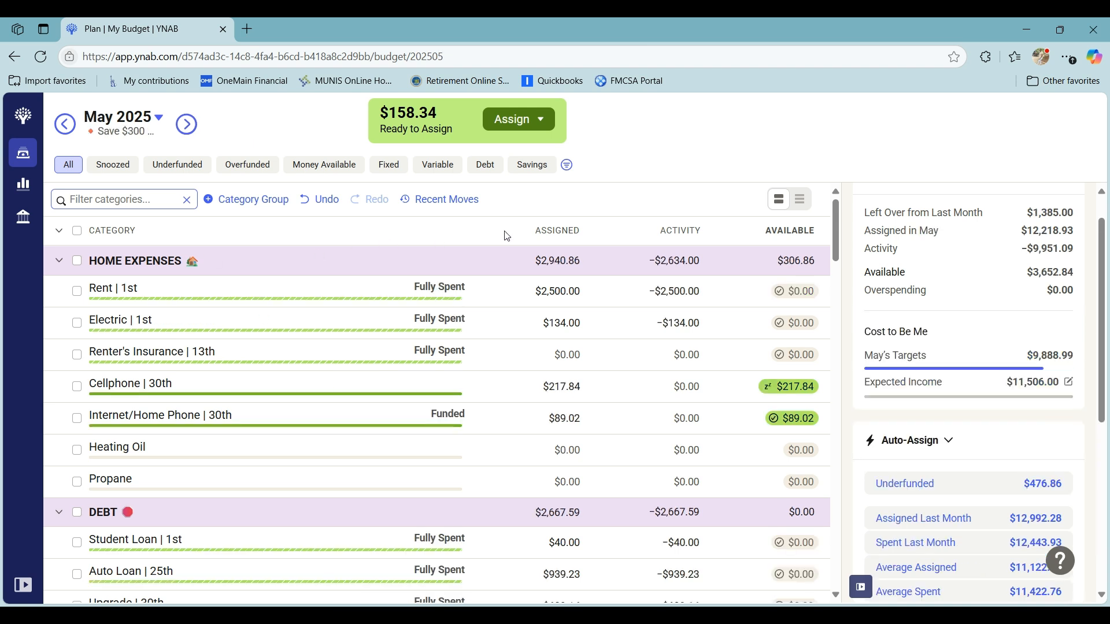
pyautogui.click(205, 164)
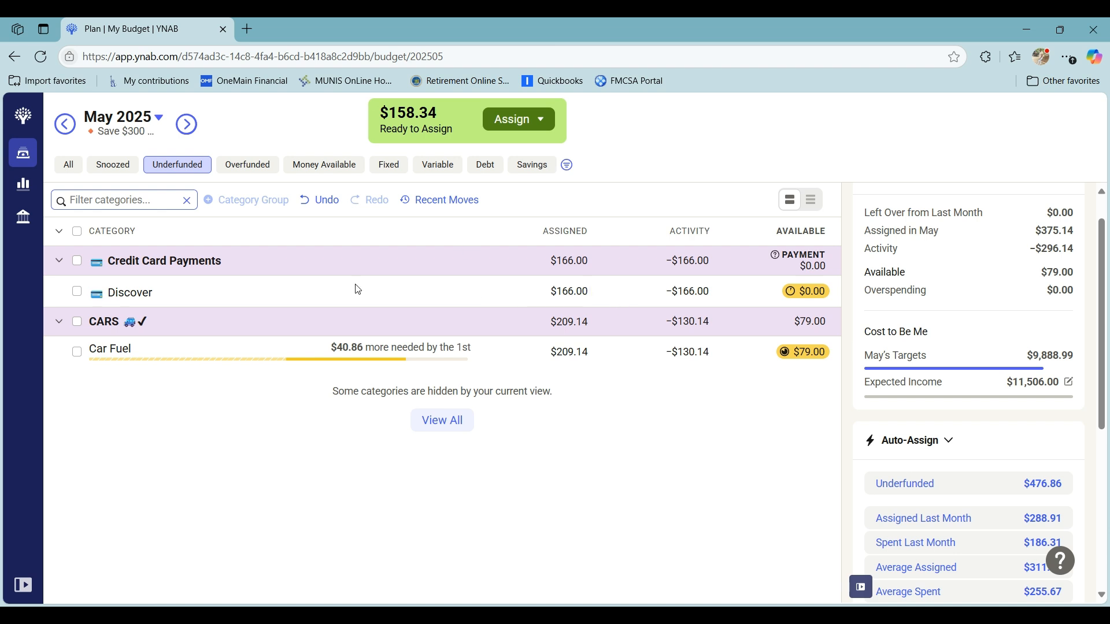
pyautogui.click(434, 297)
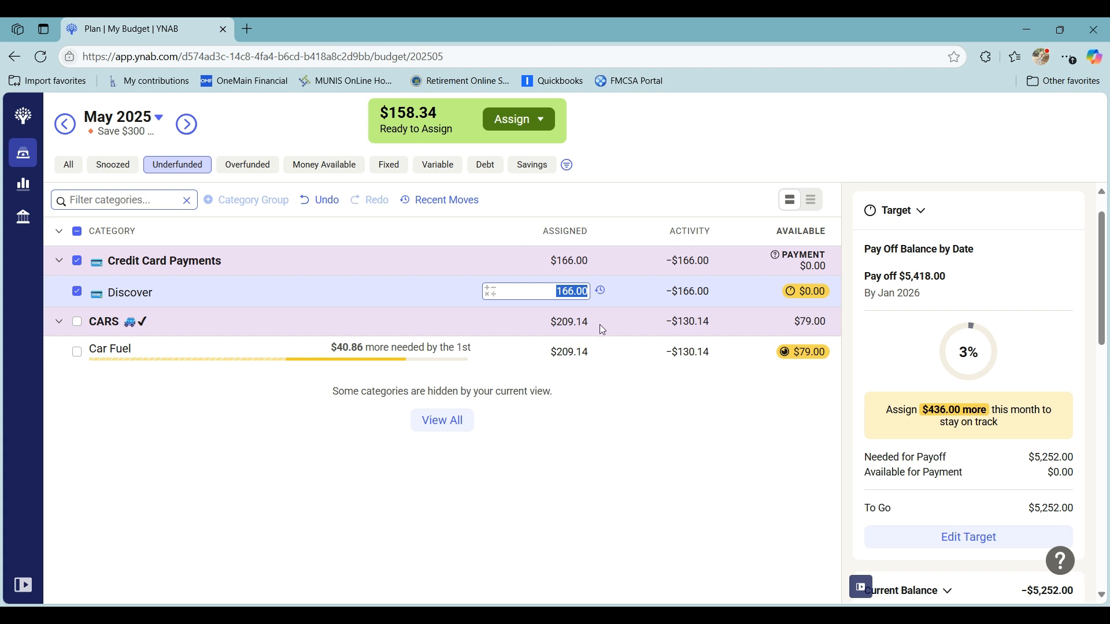
pyautogui.click(488, 295)
pyautogui.click(473, 332)
pyautogui.write('158.34')
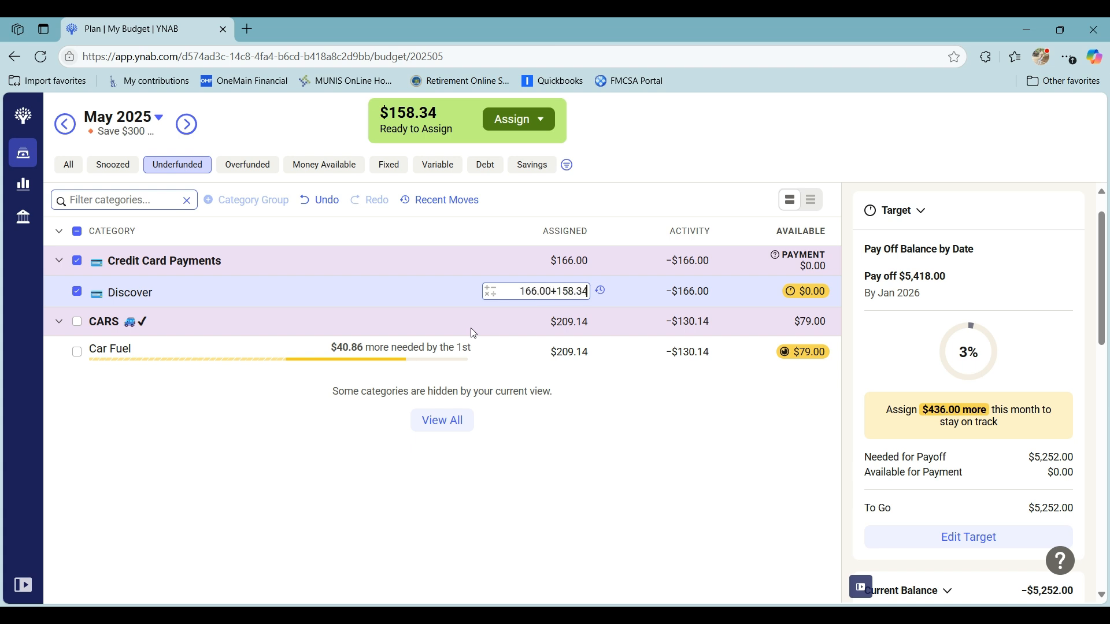
pyautogui.press('Return')
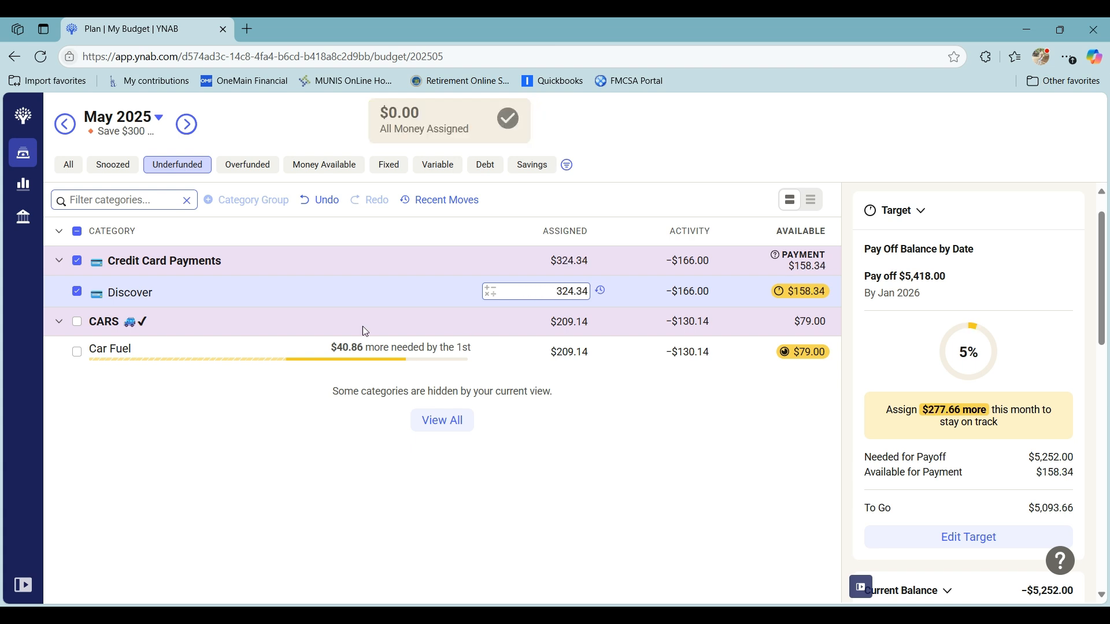
pyautogui.click(79, 293)
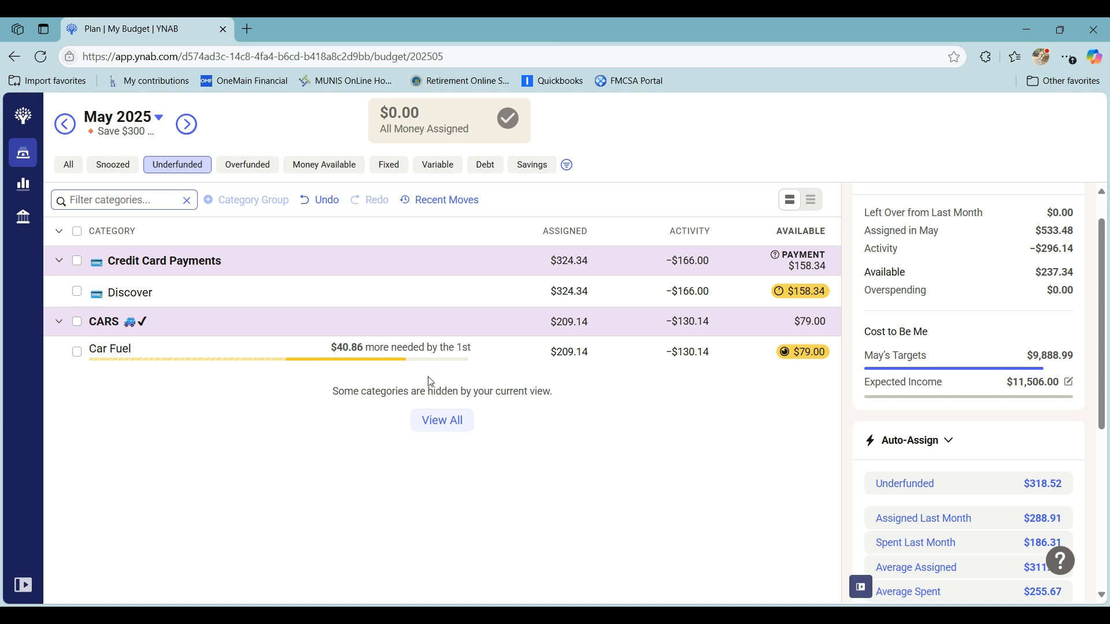
# - Snooze the Car Fuel target under CARS for May 2025
pyautogui.click(77, 355)
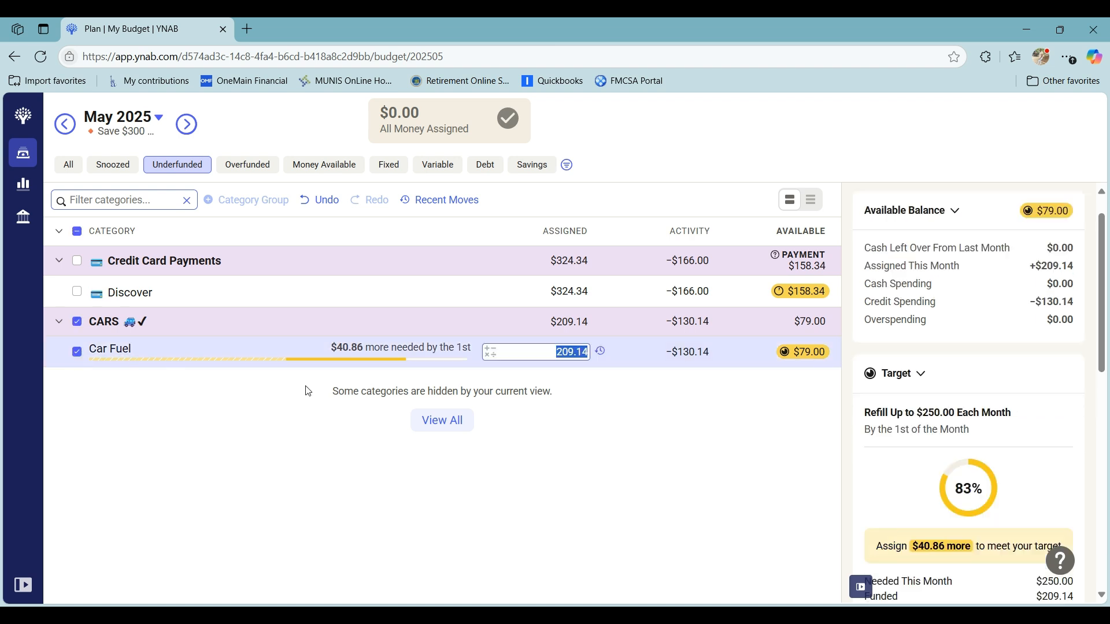
pyautogui.scroll(-3, 999, 531)
pyautogui.scroll(-1, 999, 531)
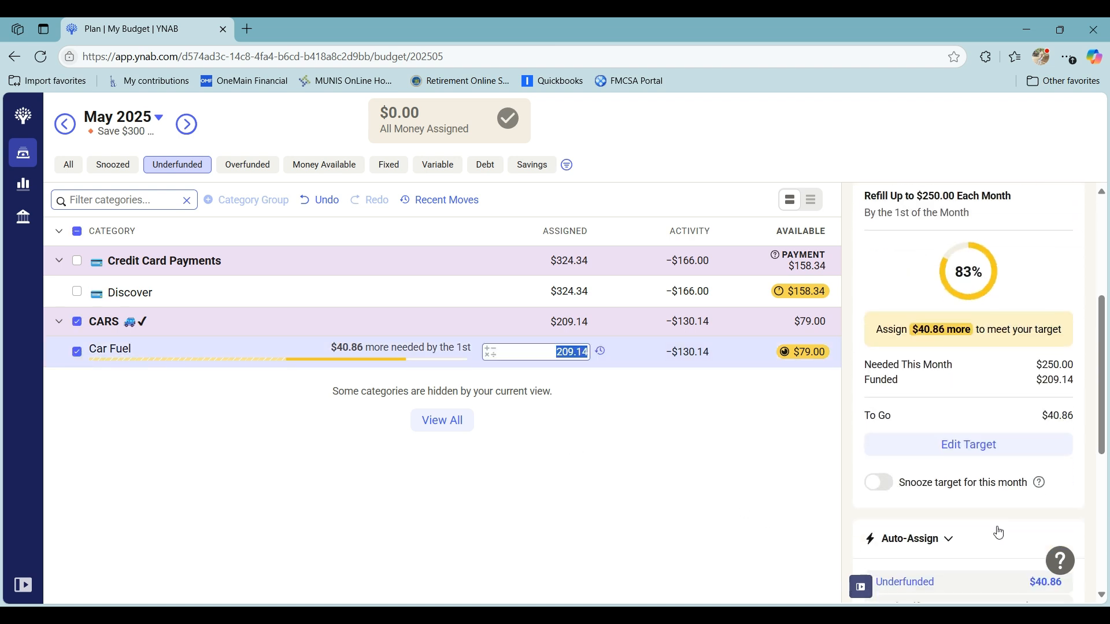
pyautogui.click(879, 484)
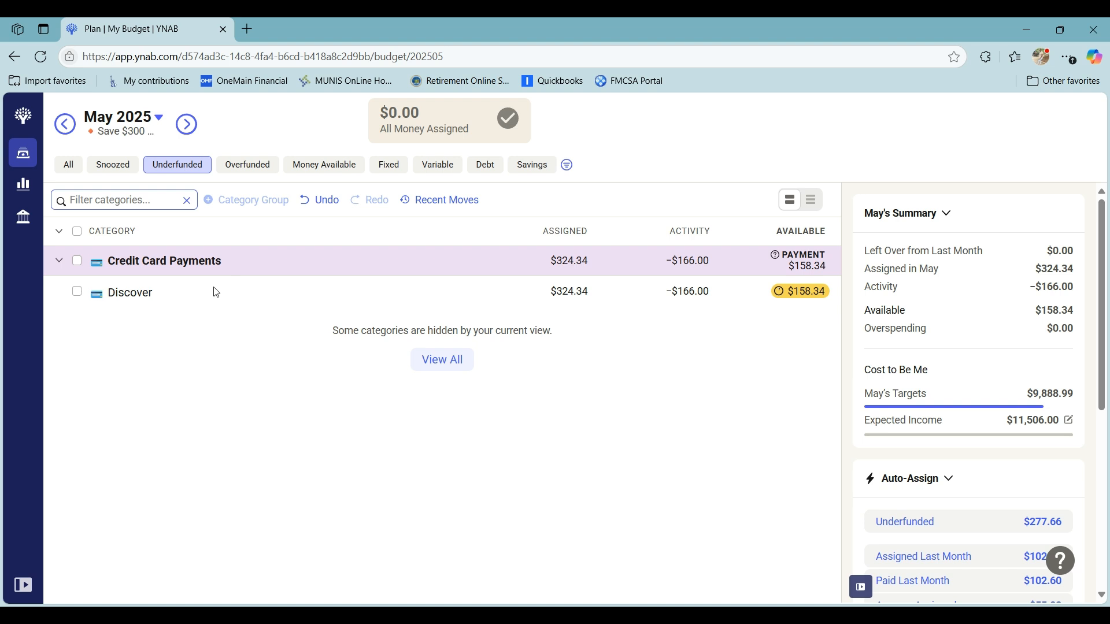
# - Check the Discover payoff target, and review the available amounts across all May 2025 categories from HOME EXPENSES to GIFTS/GIVING
pyautogui.click(78, 293)
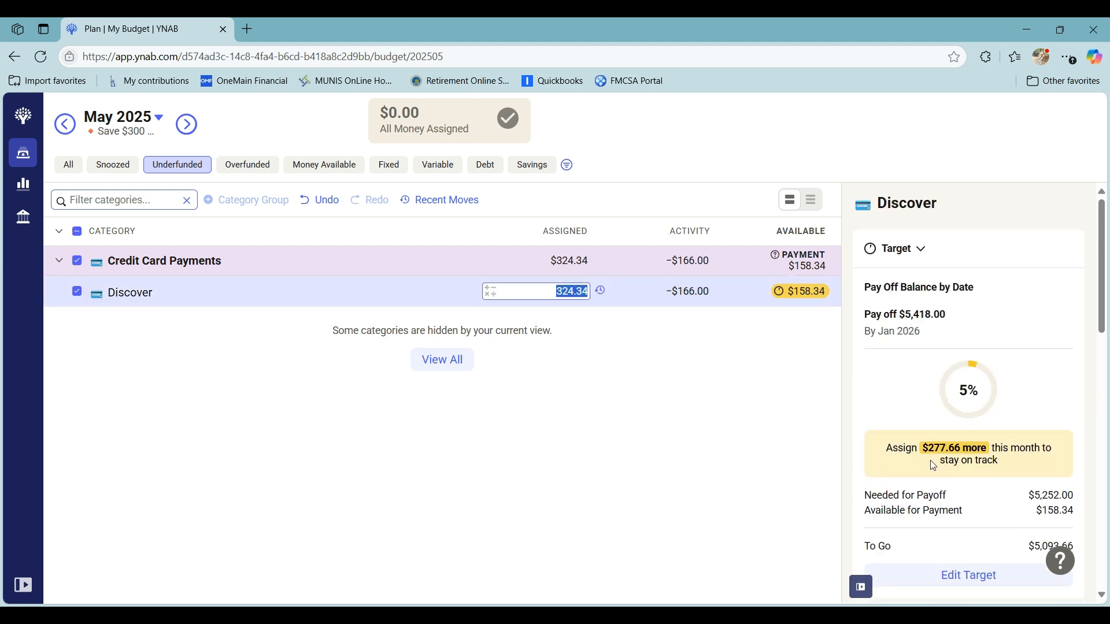
pyautogui.click(77, 293)
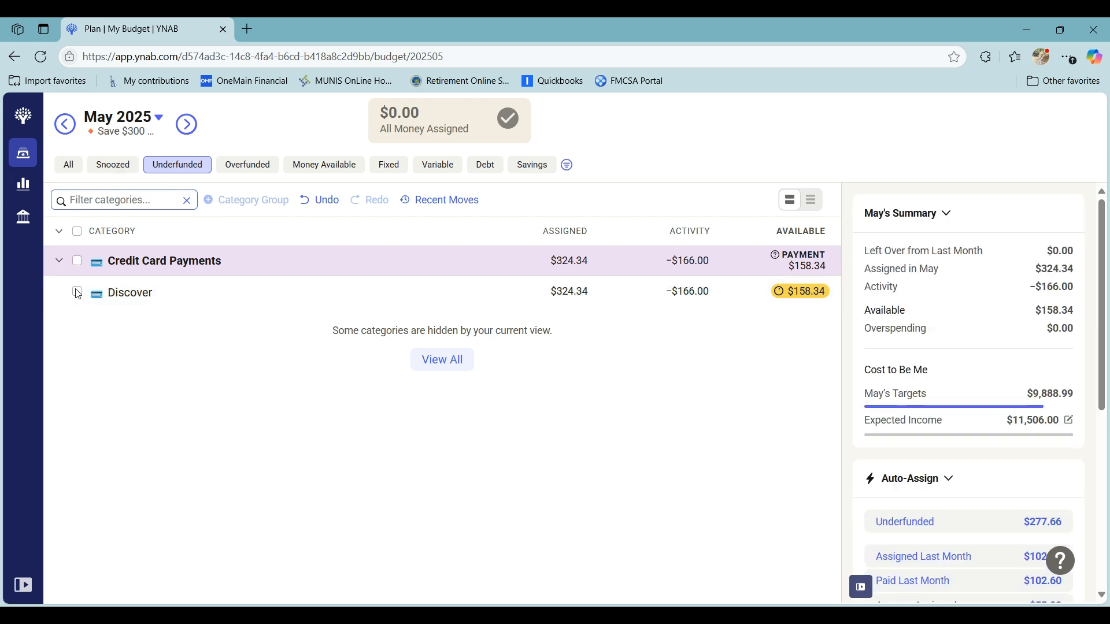
pyautogui.click(65, 174)
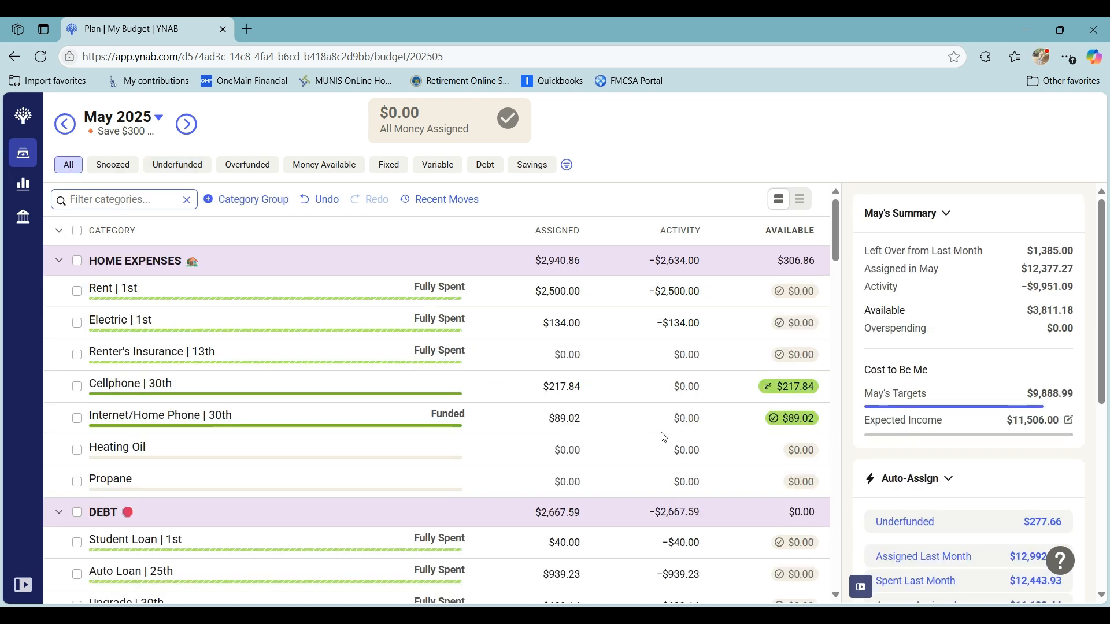
pyautogui.scroll(-1, 664, 437)
pyautogui.scroll(-1, 764, 422)
pyautogui.scroll(-3, 763, 354)
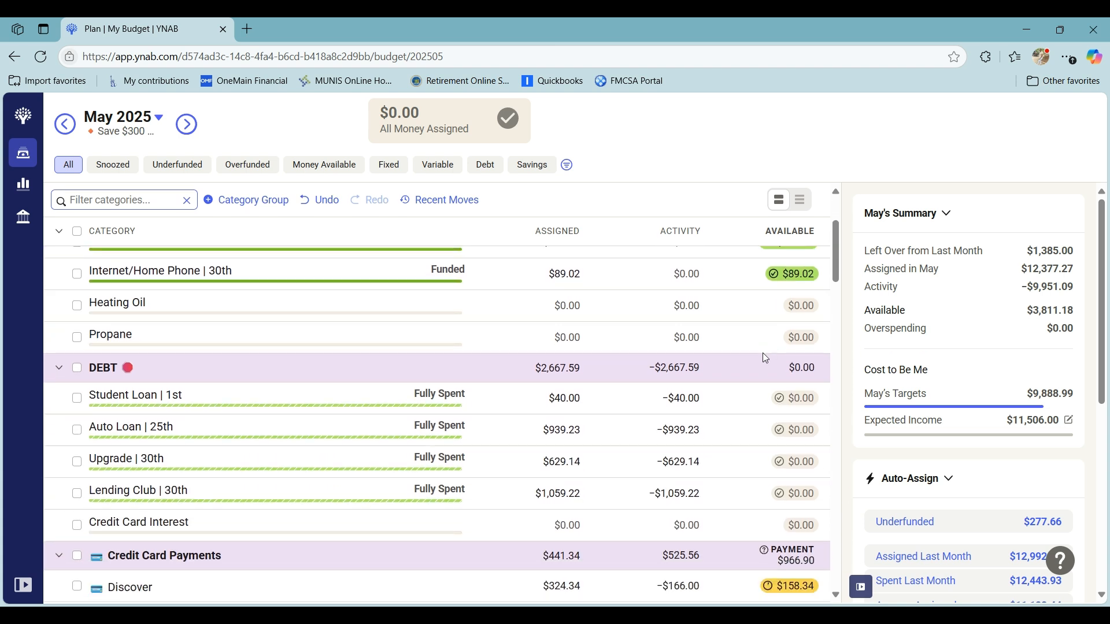
pyautogui.scroll(-2, 765, 438)
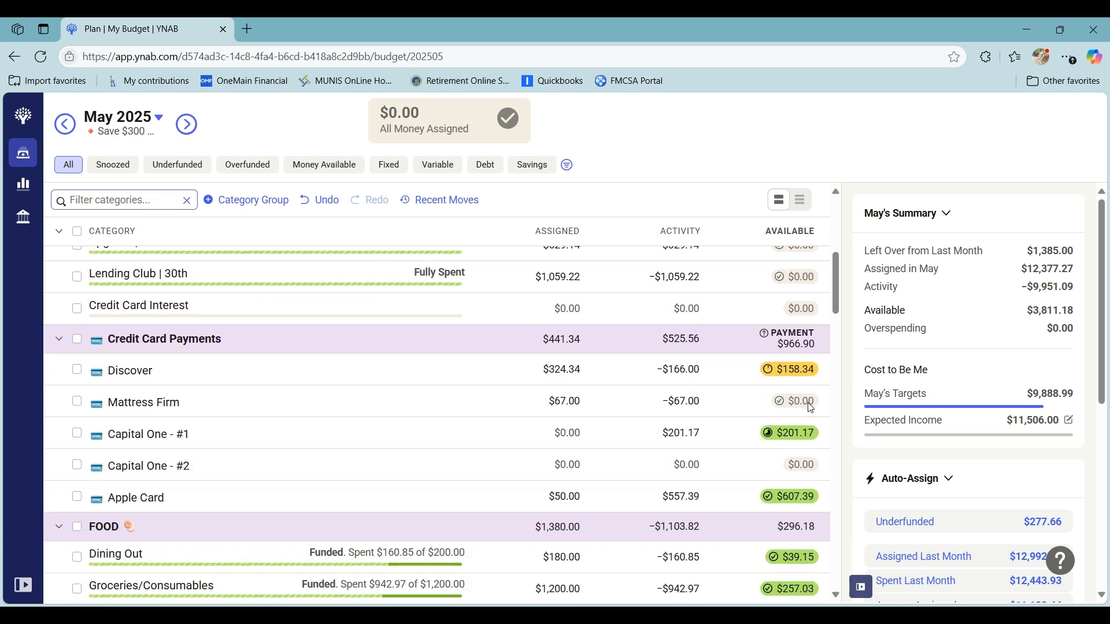
pyautogui.scroll(-1, 809, 407)
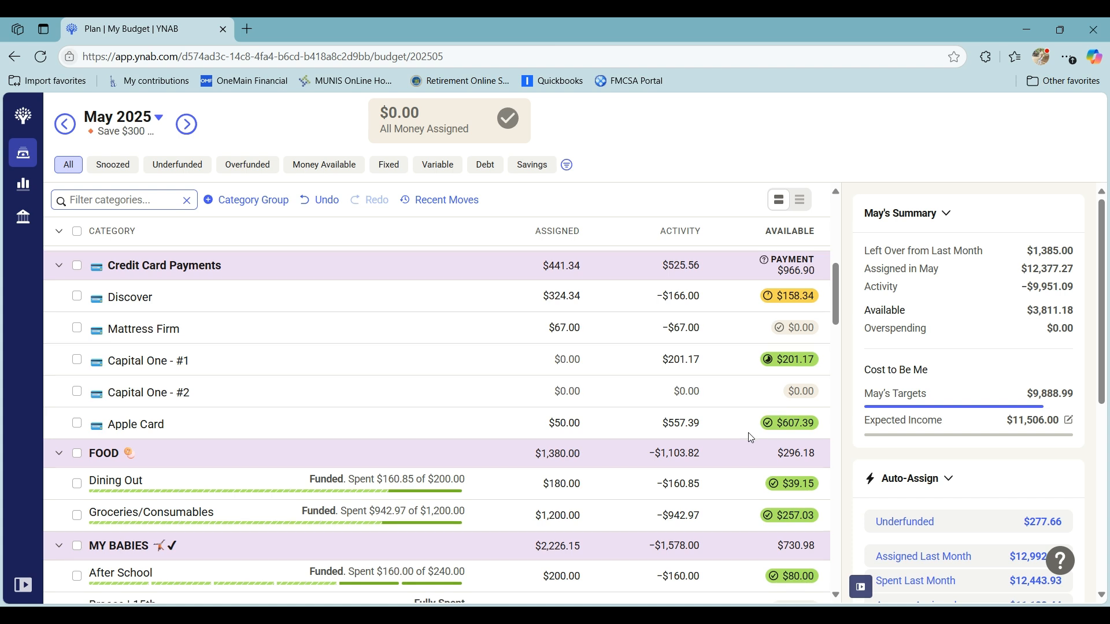
pyautogui.scroll(-1, 749, 434)
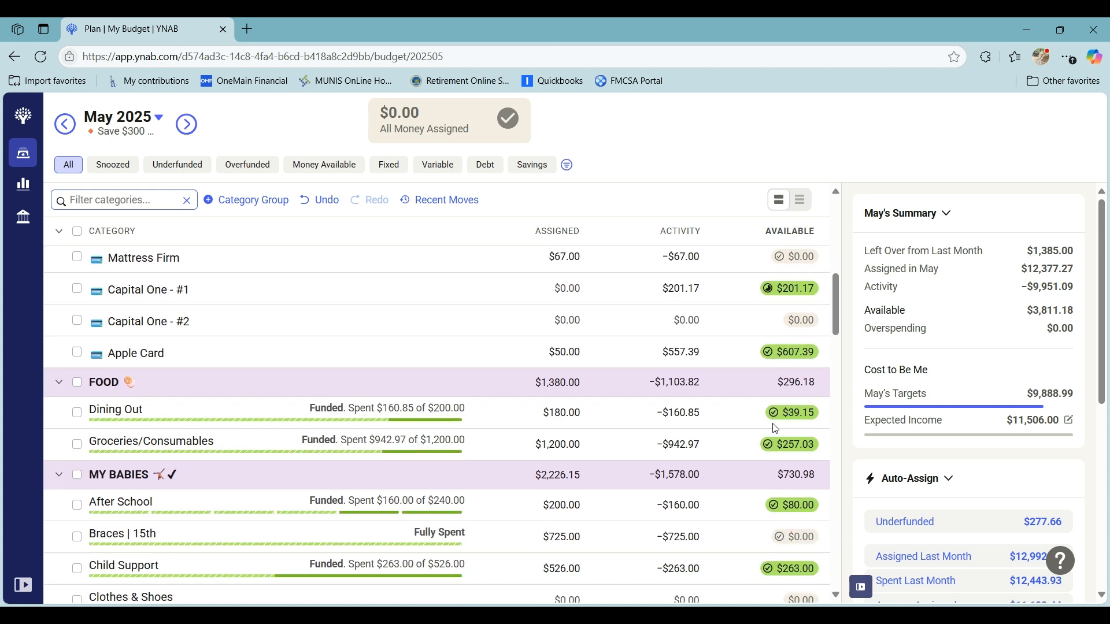
pyautogui.scroll(-3, 775, 428)
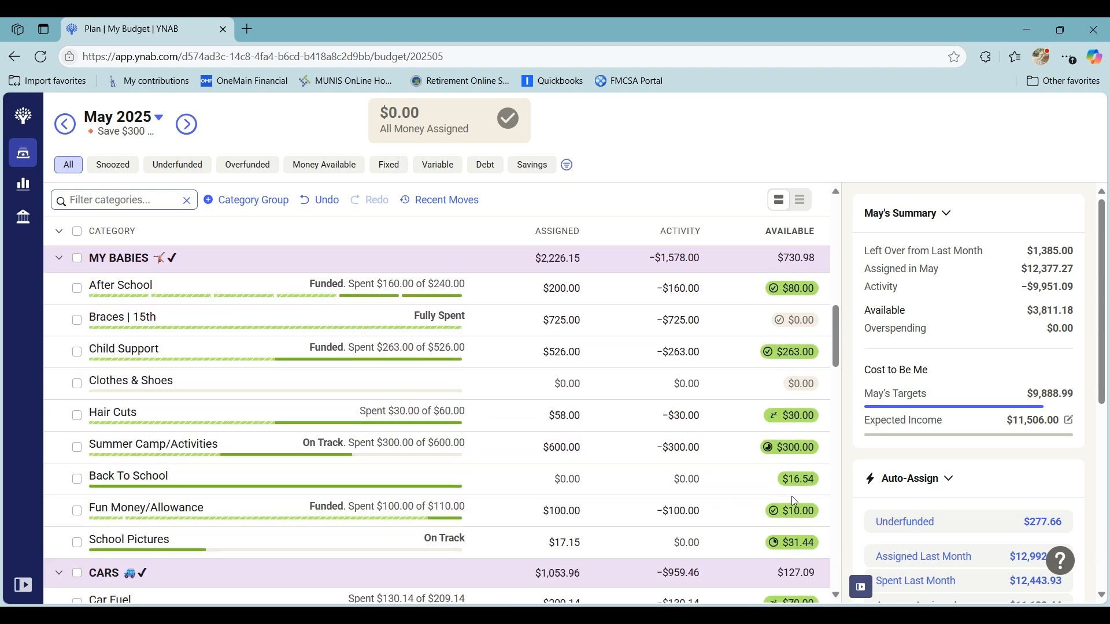
pyautogui.scroll(-3, 781, 490)
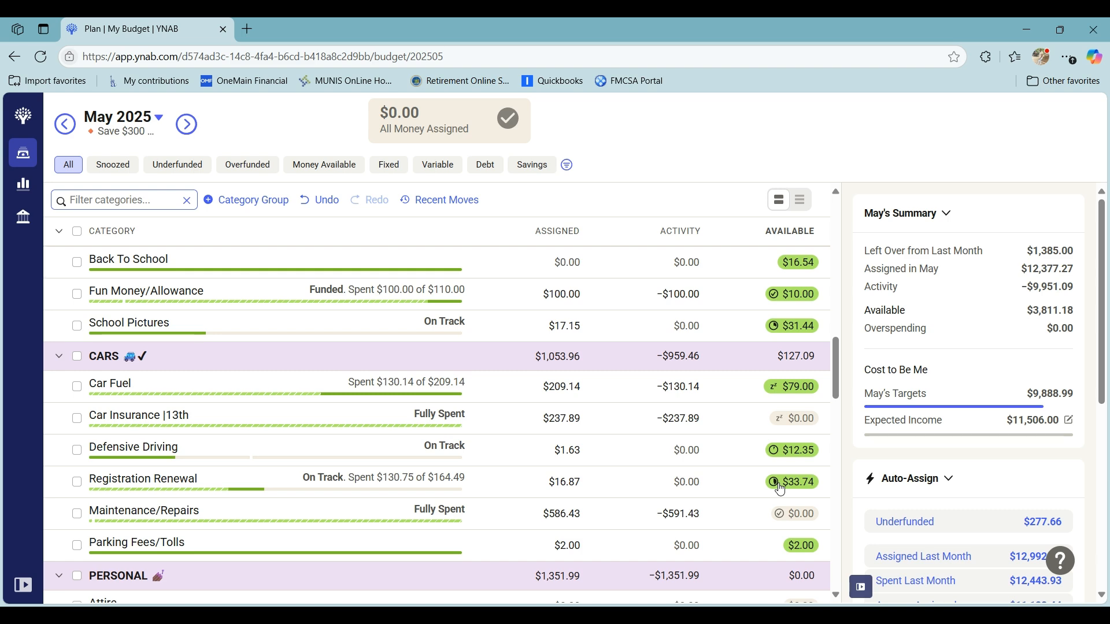
pyautogui.scroll(-7, 780, 489)
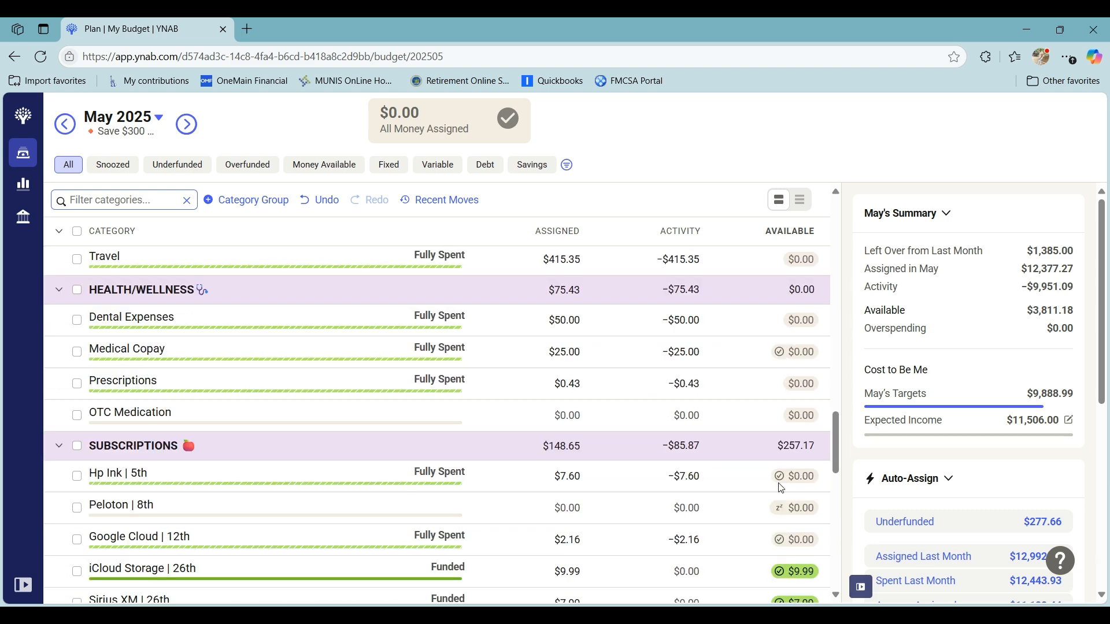
pyautogui.scroll(-3, 780, 488)
pyautogui.scroll(-3, 780, 488)
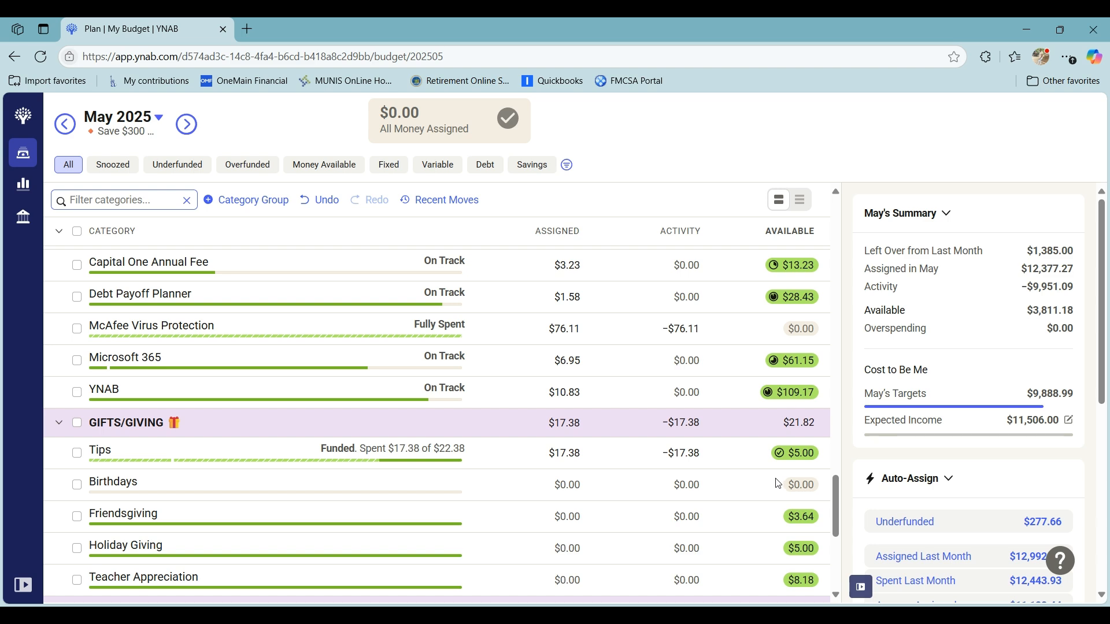
pyautogui.scroll(12, 778, 484)
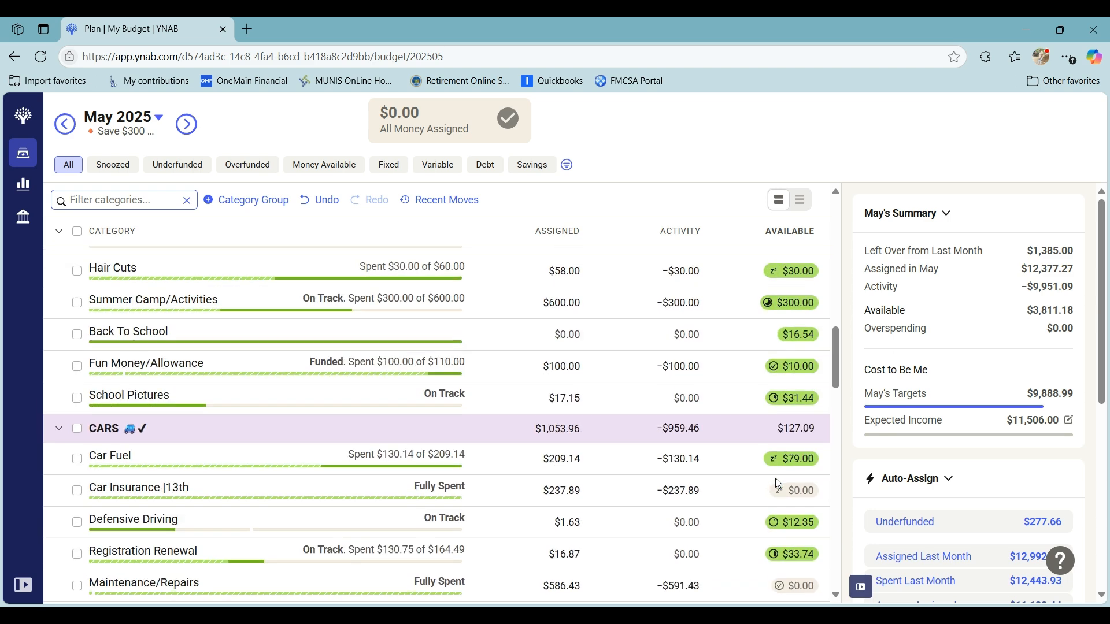
pyautogui.scroll(10, 778, 485)
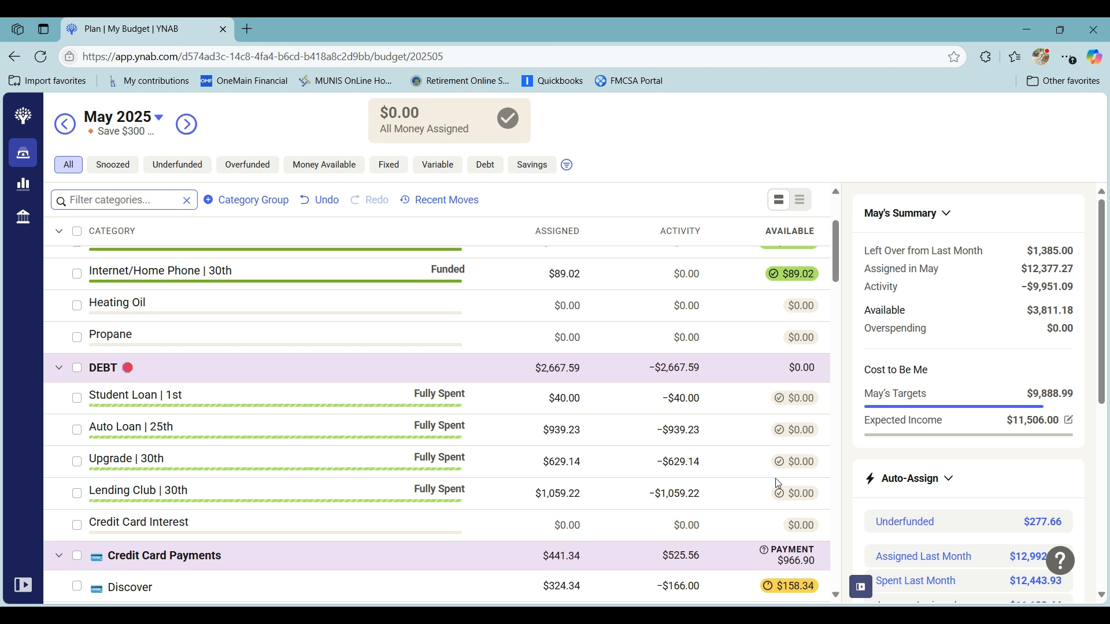
pyautogui.scroll(5, 777, 484)
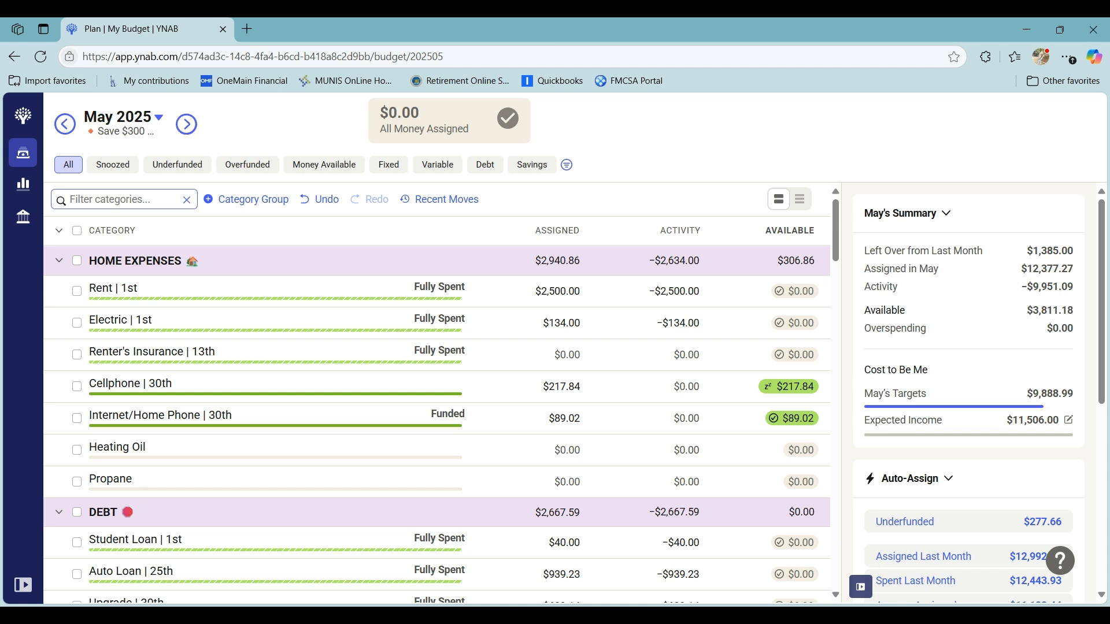
# - Hide the May summary and Auto-Assign sidebar to widen the category table
pyautogui.click(858, 590)
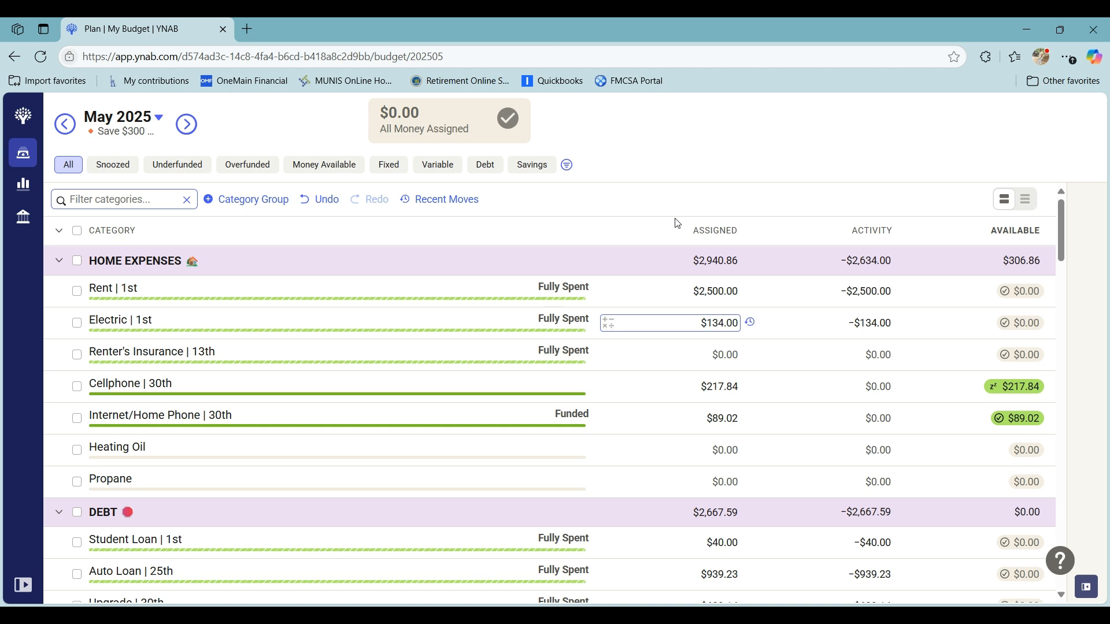